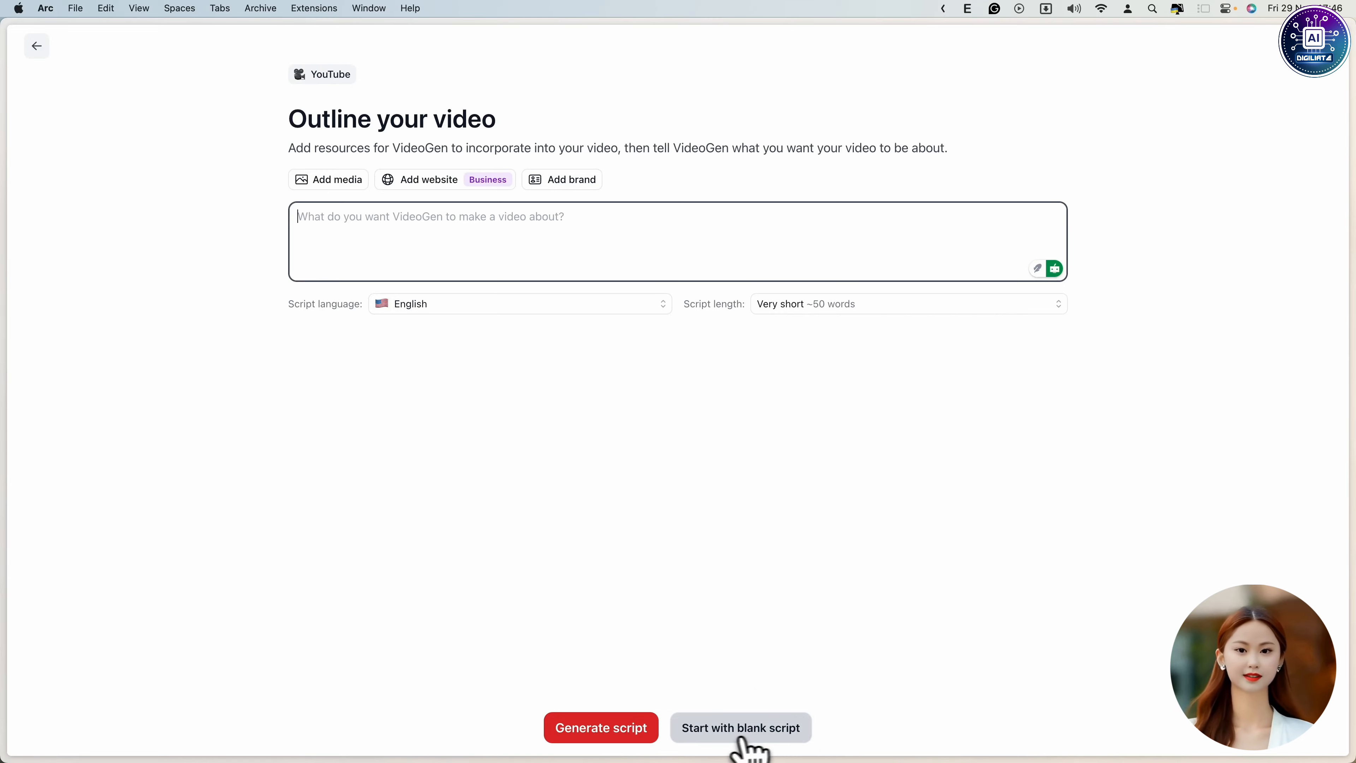
Paste the California Shine Dental ad text into a blank script and reduce its last line to "Visit californiashinedental.com"
click(763, 740)
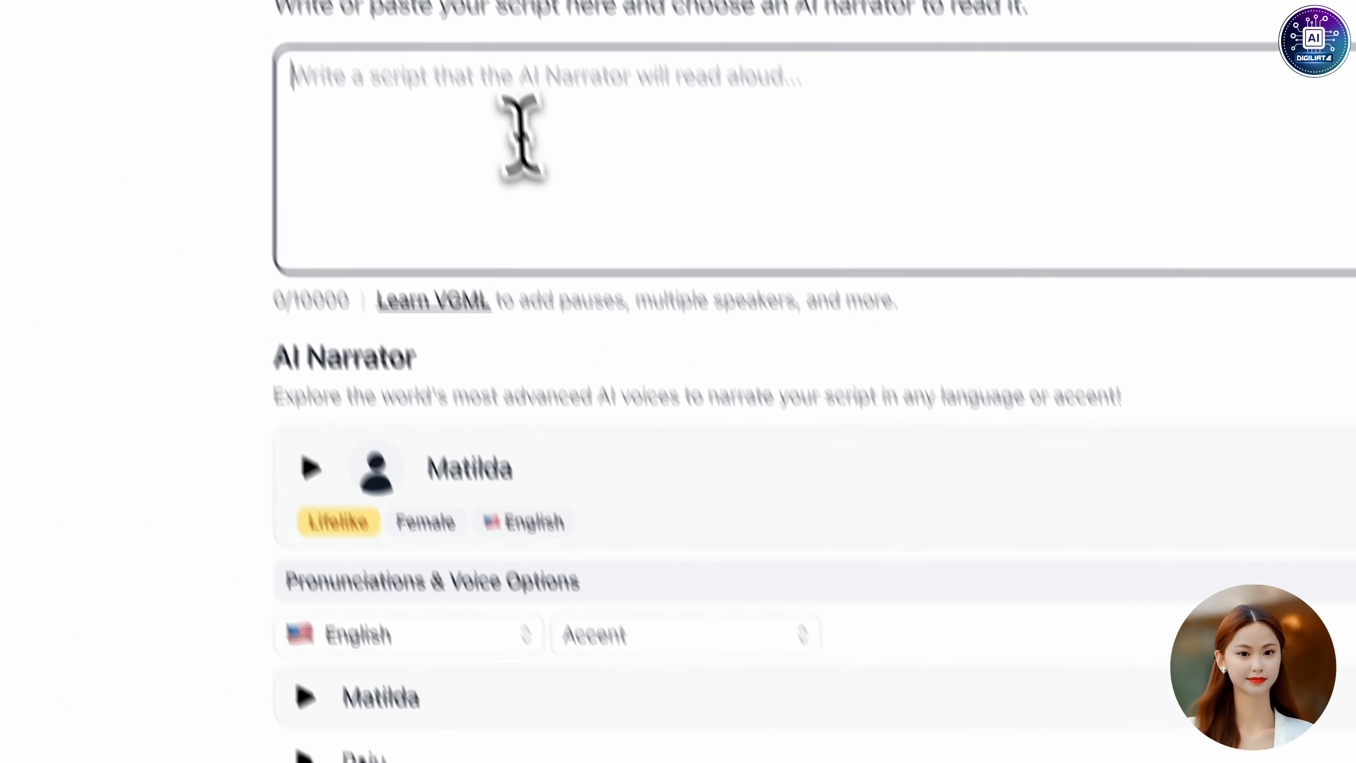
key(ctrl+v)
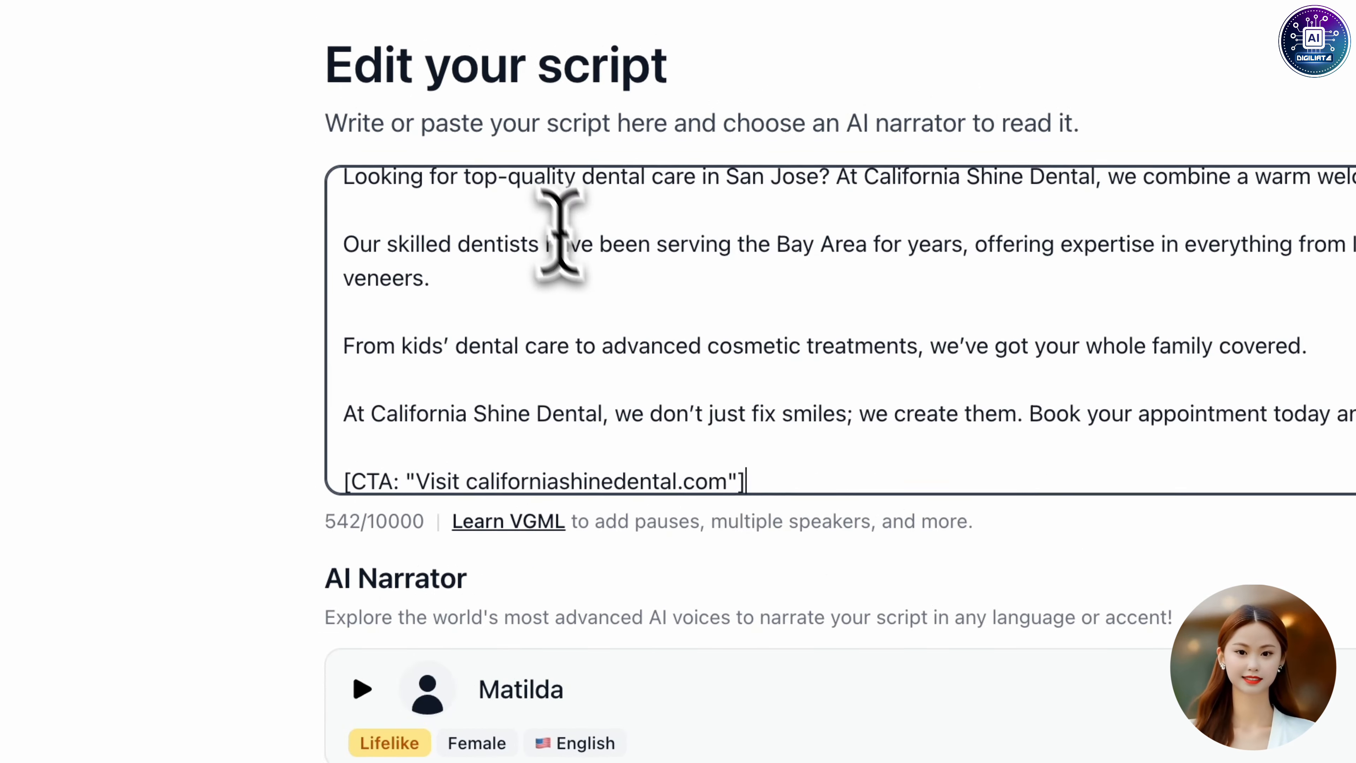
key(BackSpace)
key(BackSpace)
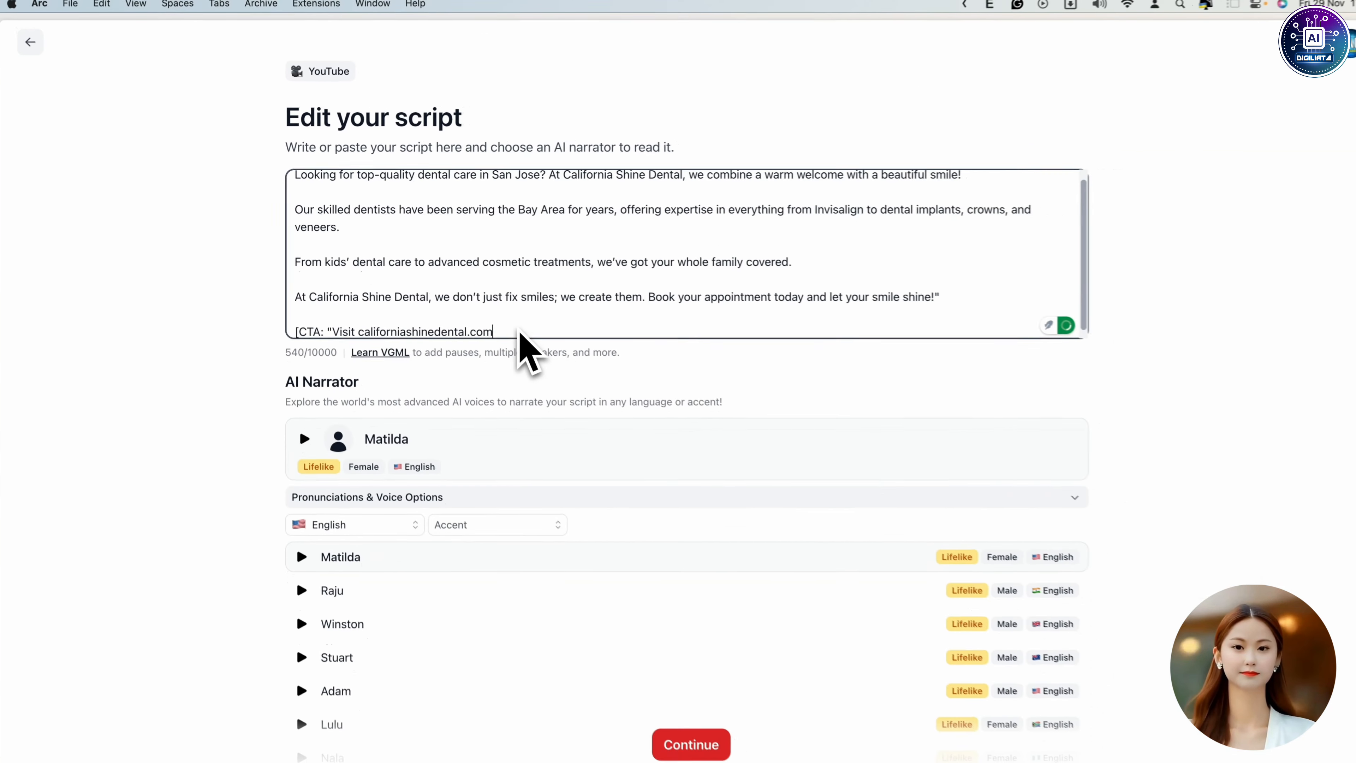
key(super+Left)
key(Delete)
key(Delete)
key(Delete)
key(Delete)
key(Delete)
key(Delete)
key(Delete)
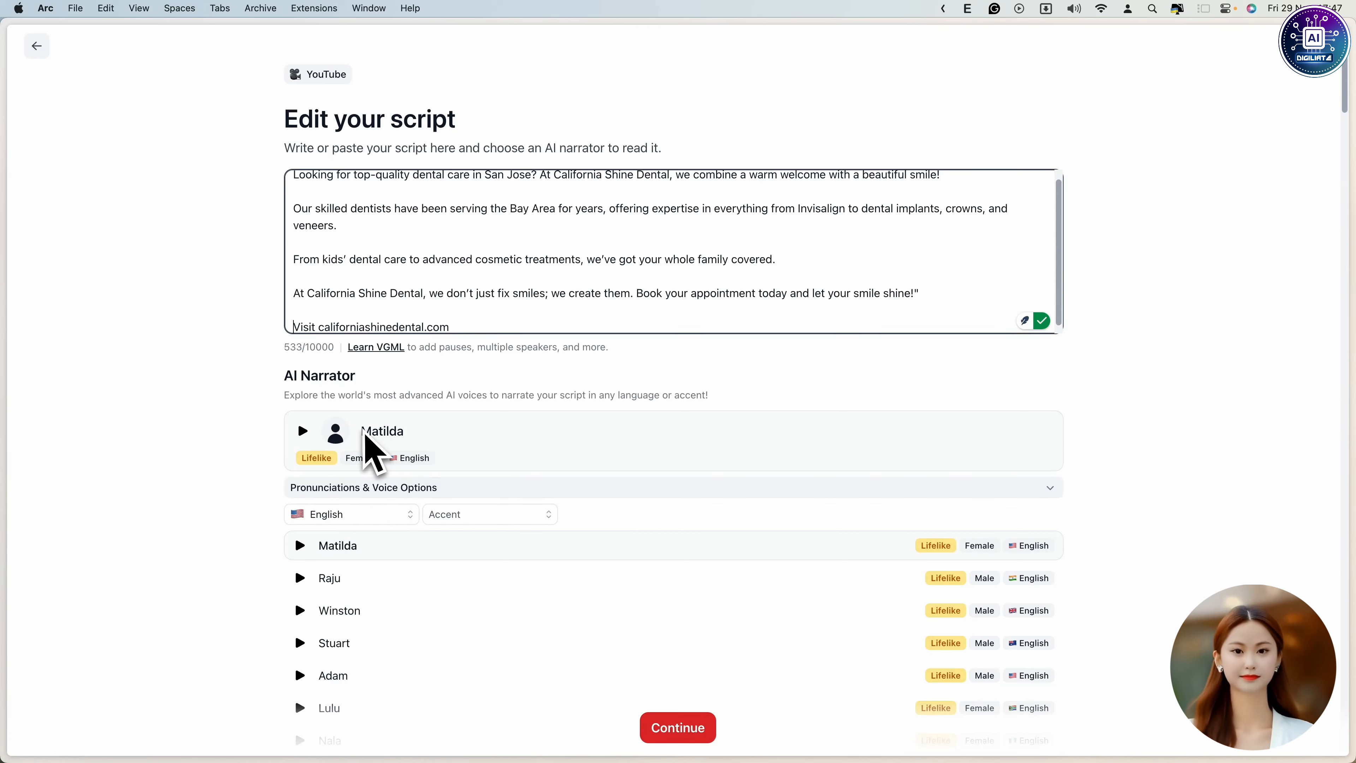
Look through the narrator language options and set the narrator accent filter to United States
click(406, 516)
scroll(379, 684, down, 8)
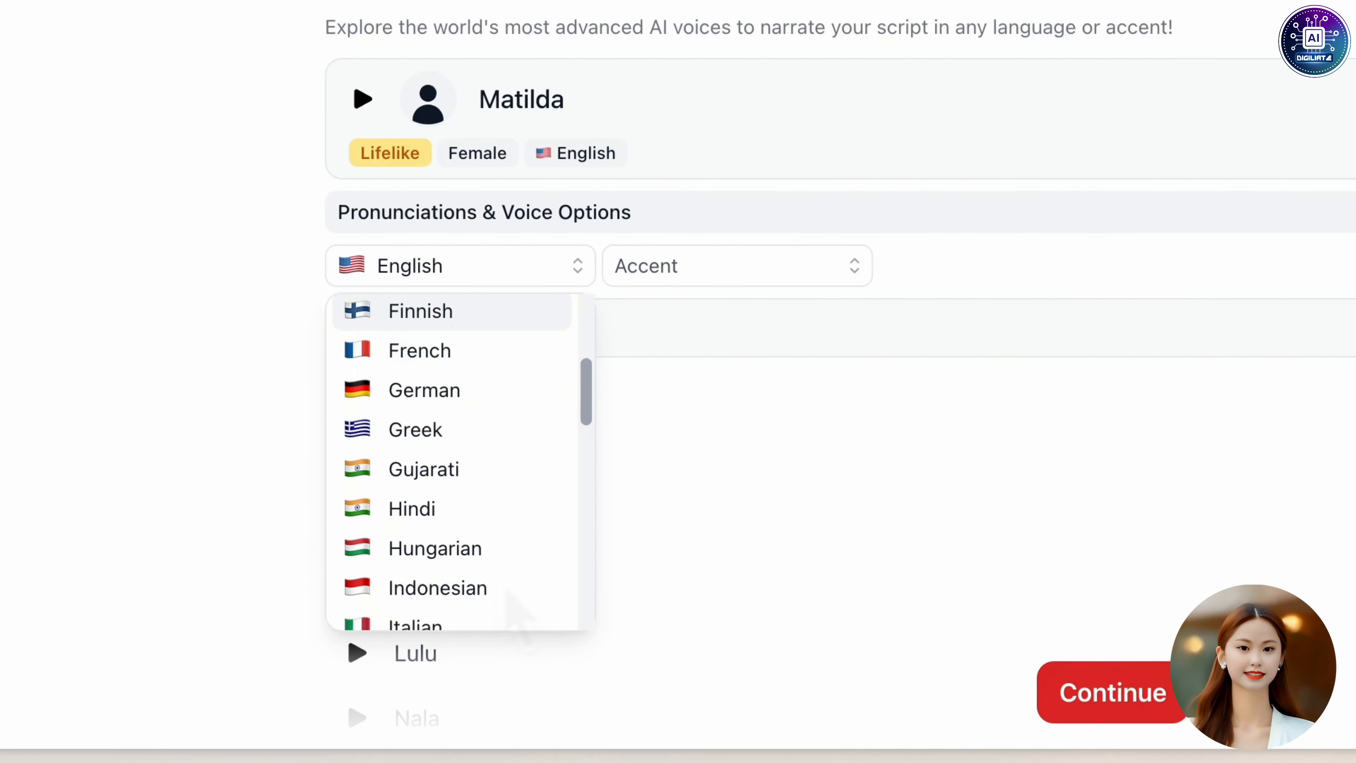
scroll(507, 590, down, 15)
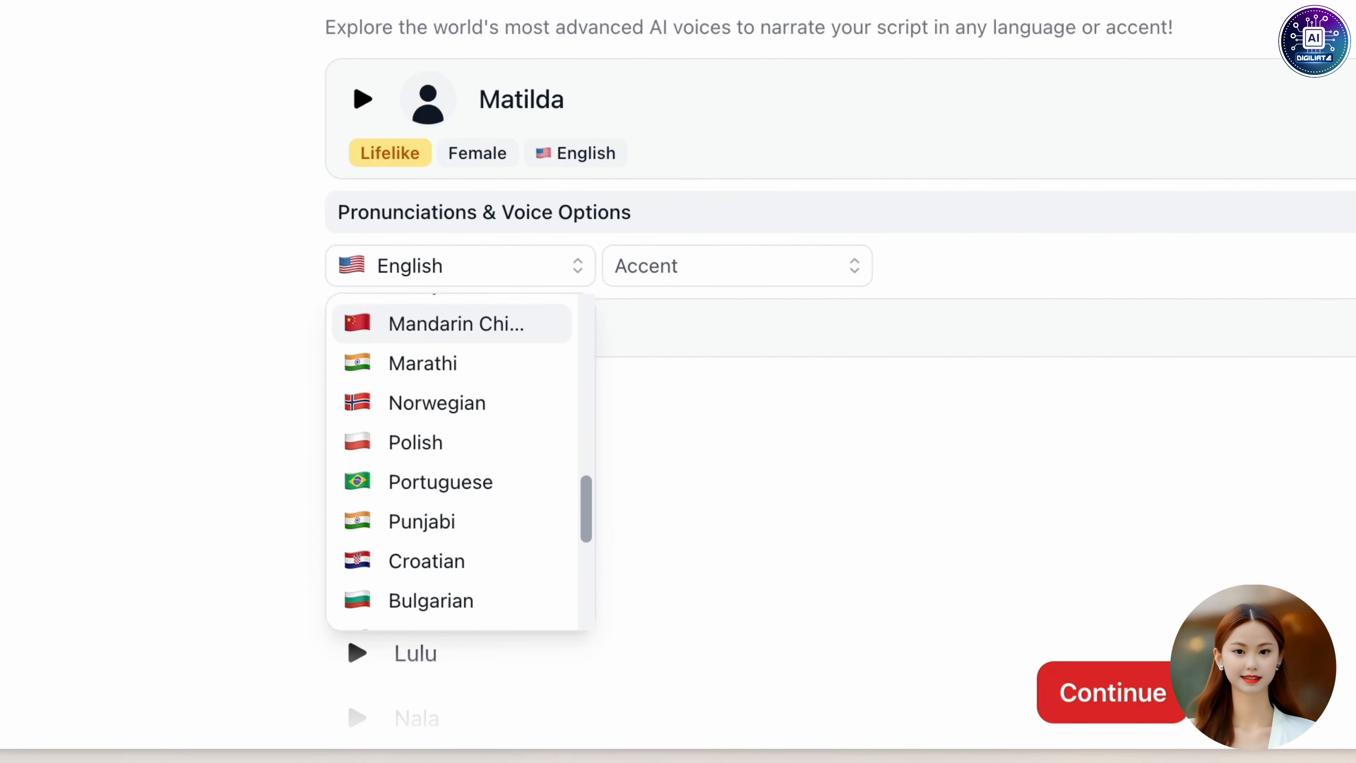
click(845, 312)
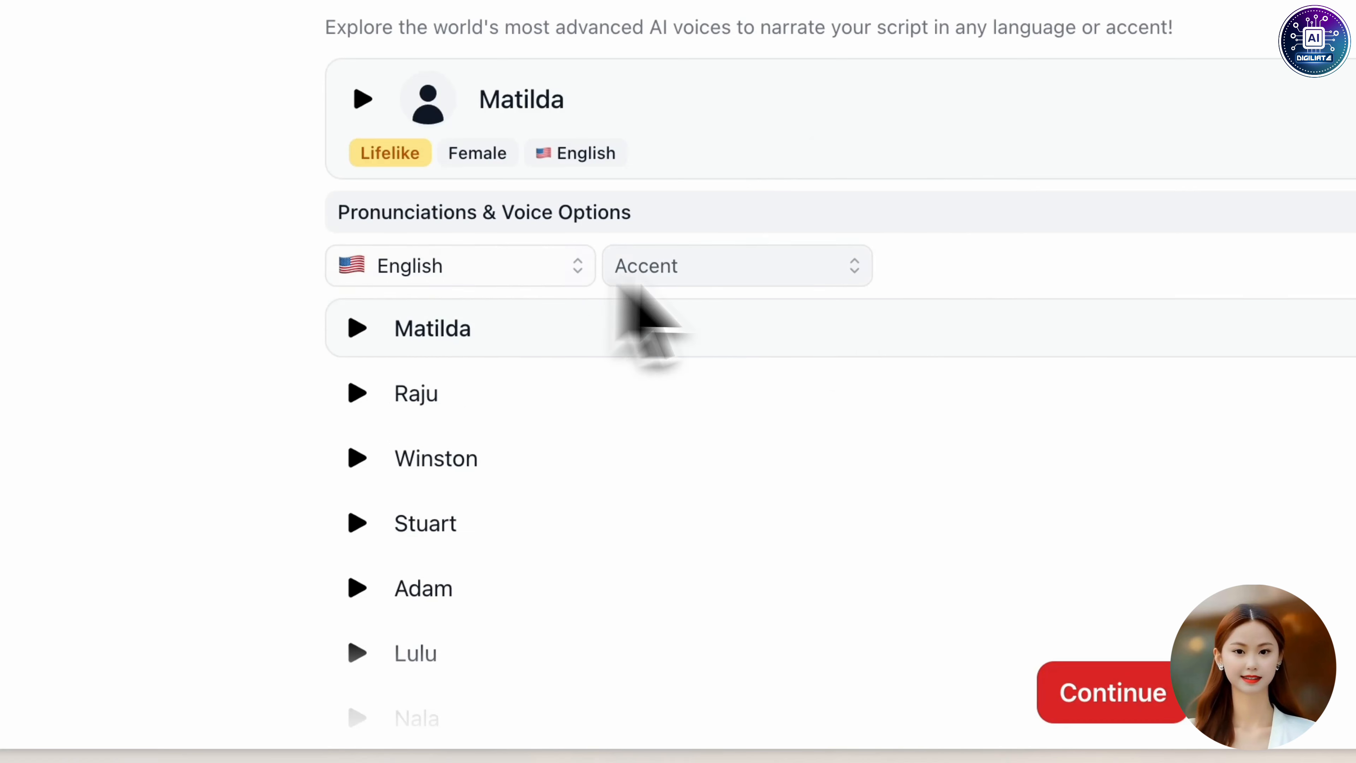
click(849, 278)
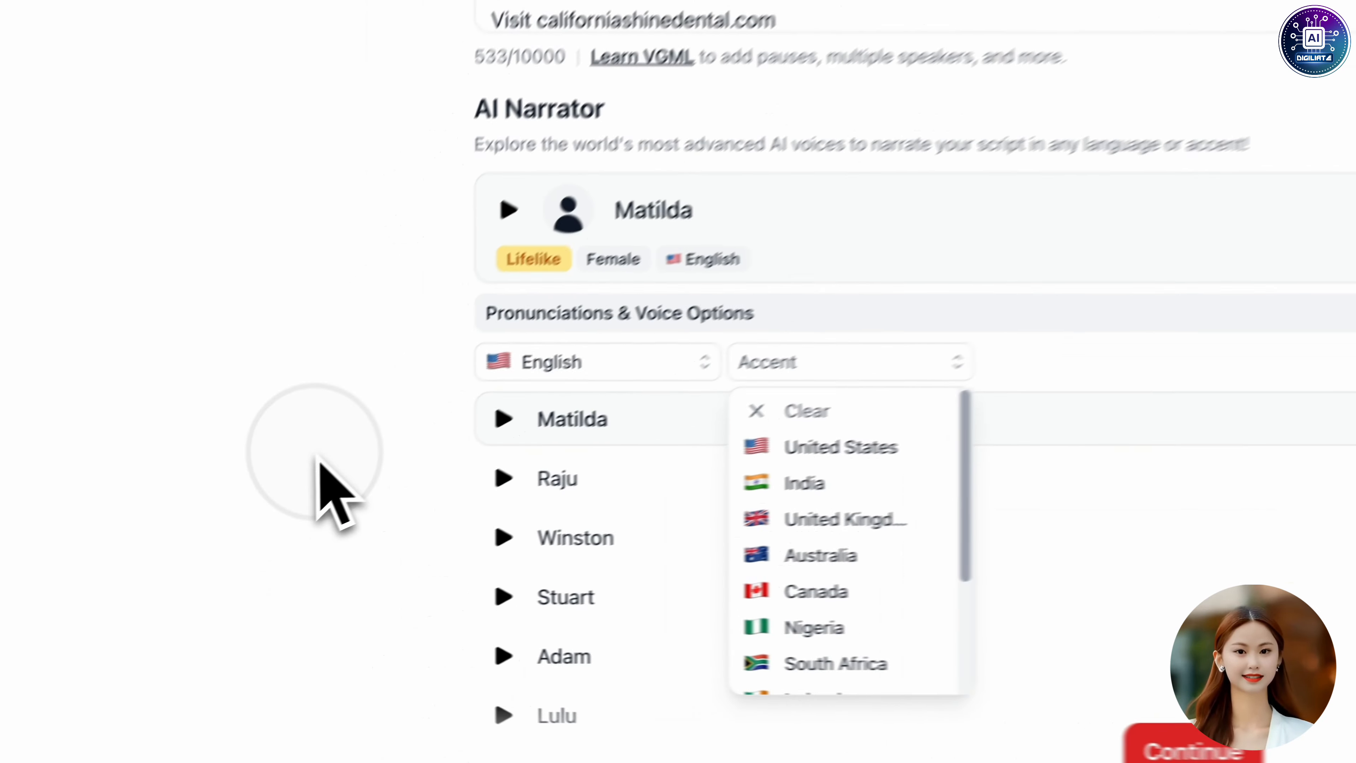
click(889, 374)
click(889, 374)
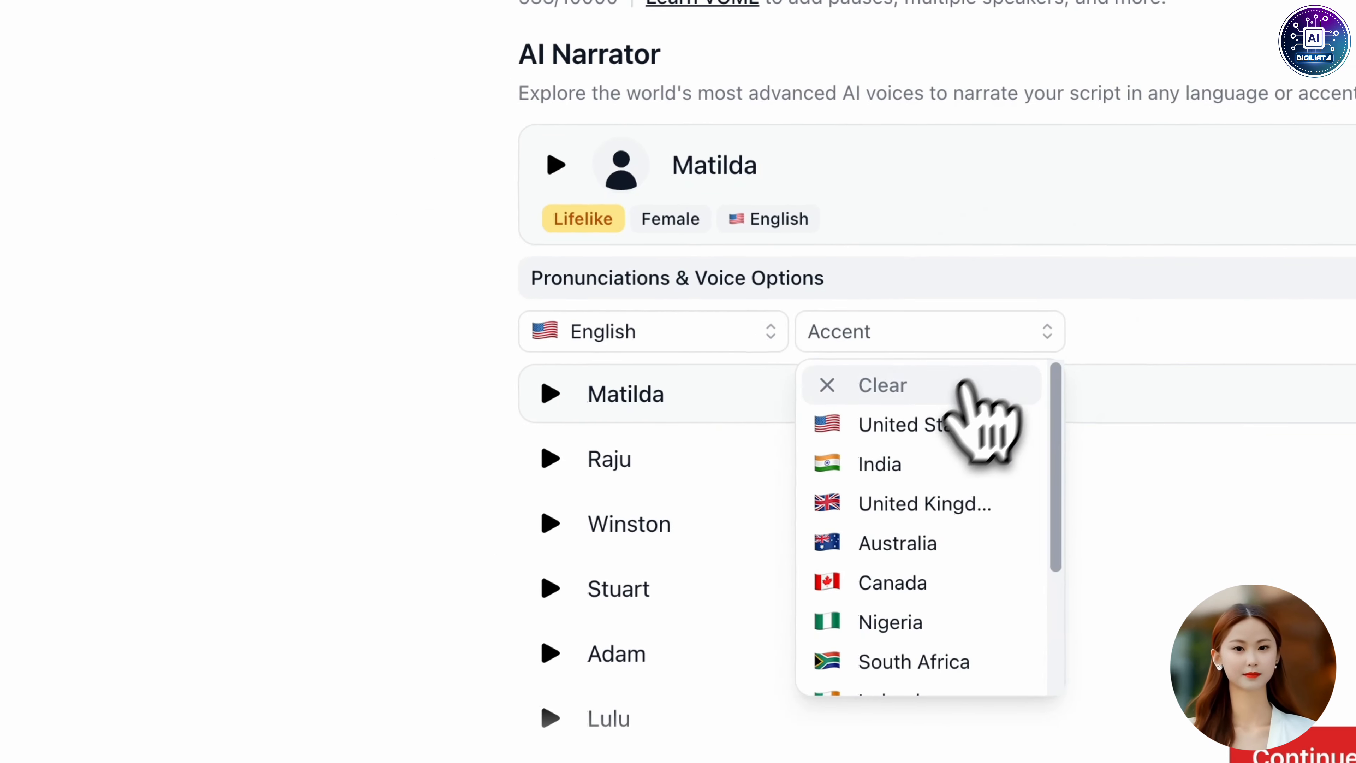
click(908, 447)
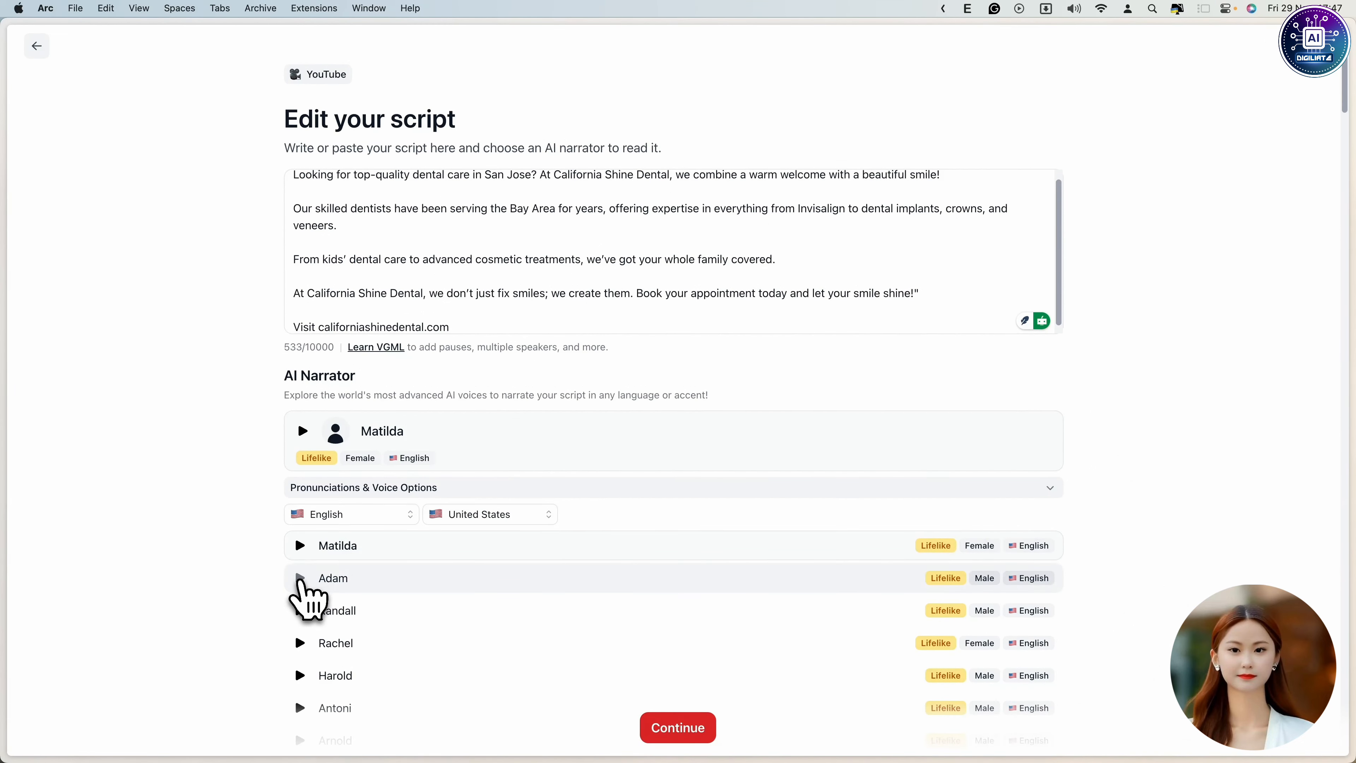
Preview the United States narrator voices in turn, from Adam, Randall and Rachel through Harold, Antoni, Arnold, Annabelle and Will
click(301, 578)
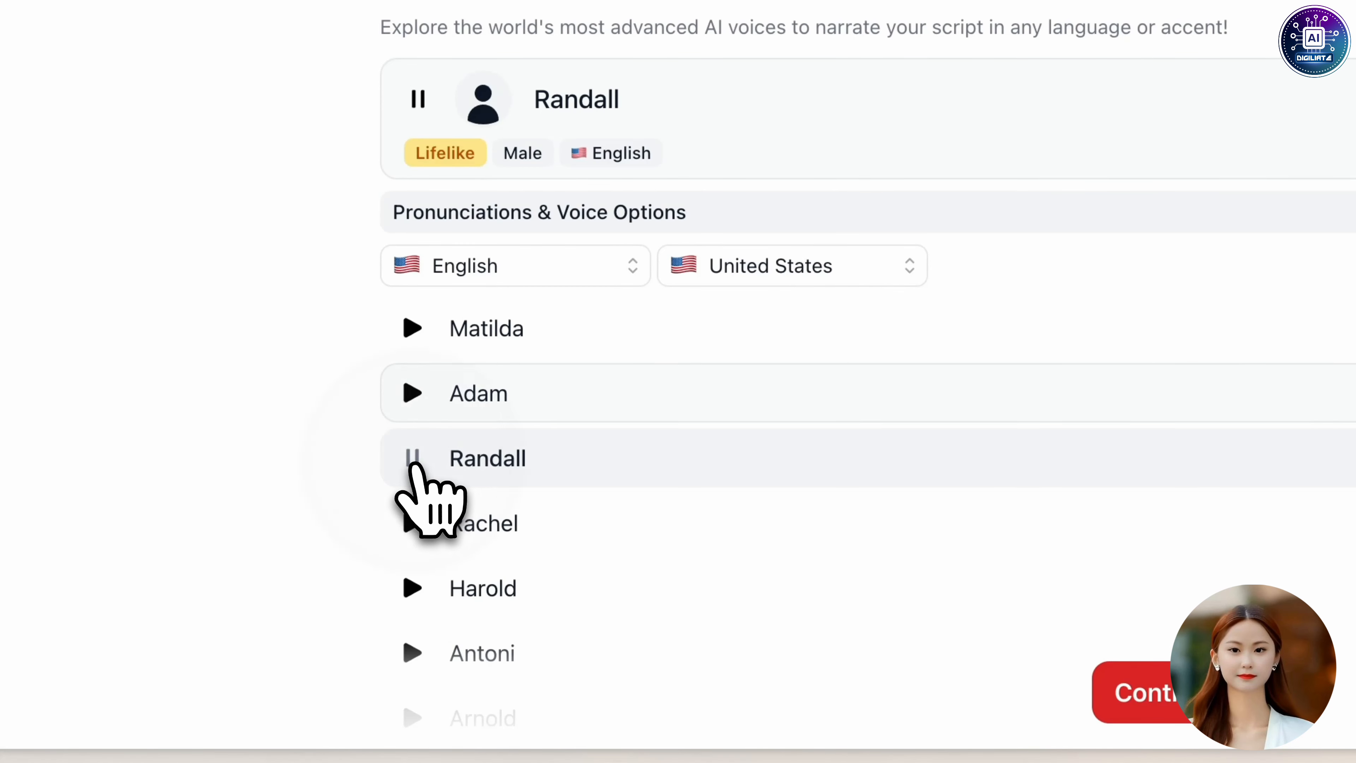
click(412, 523)
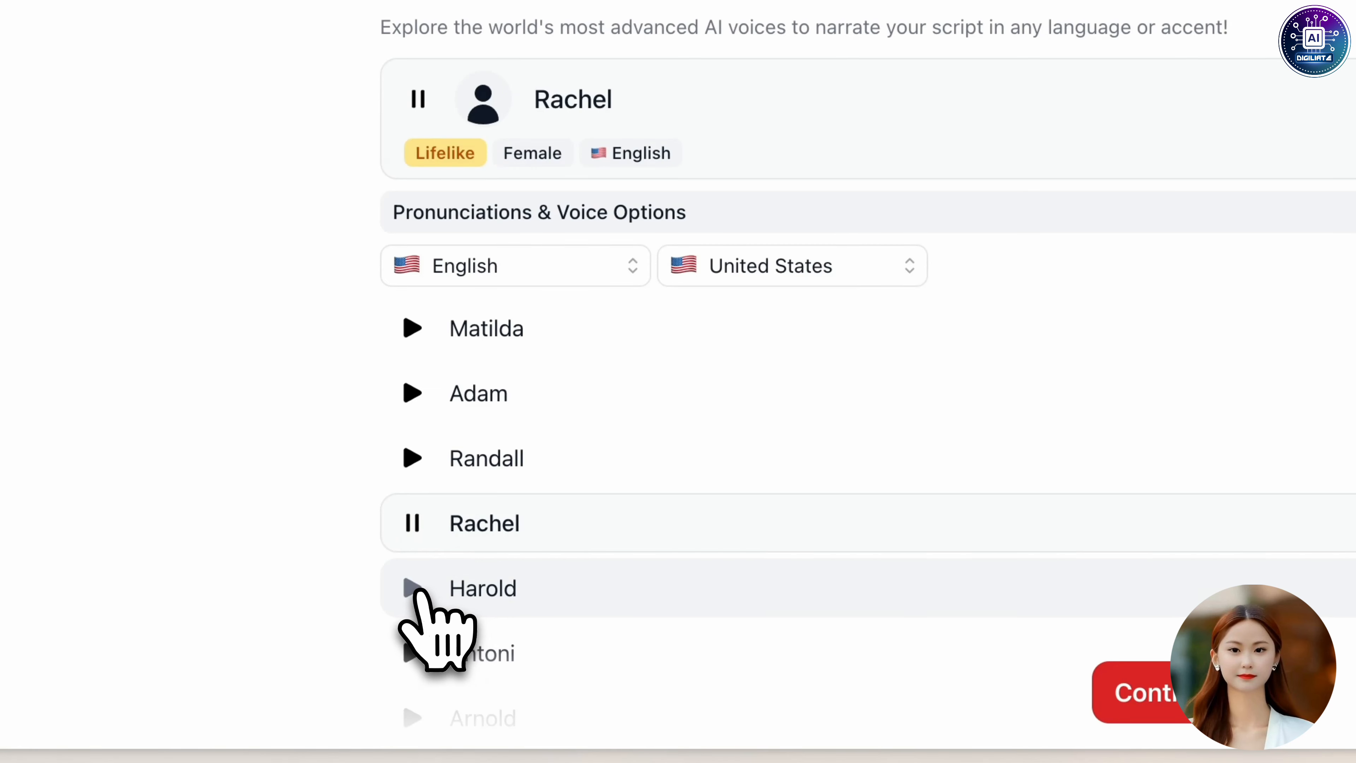
click(414, 588)
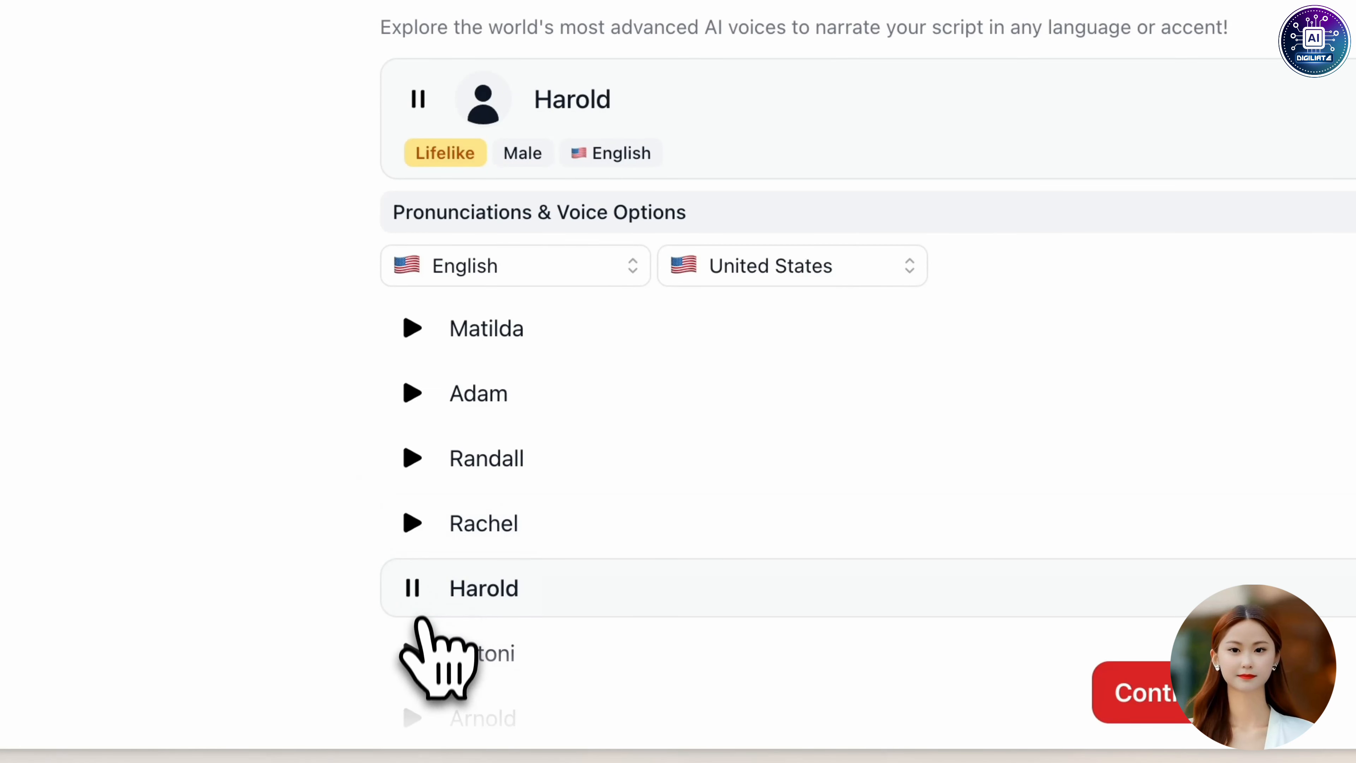
click(411, 653)
scroll(435, 626, down, 5)
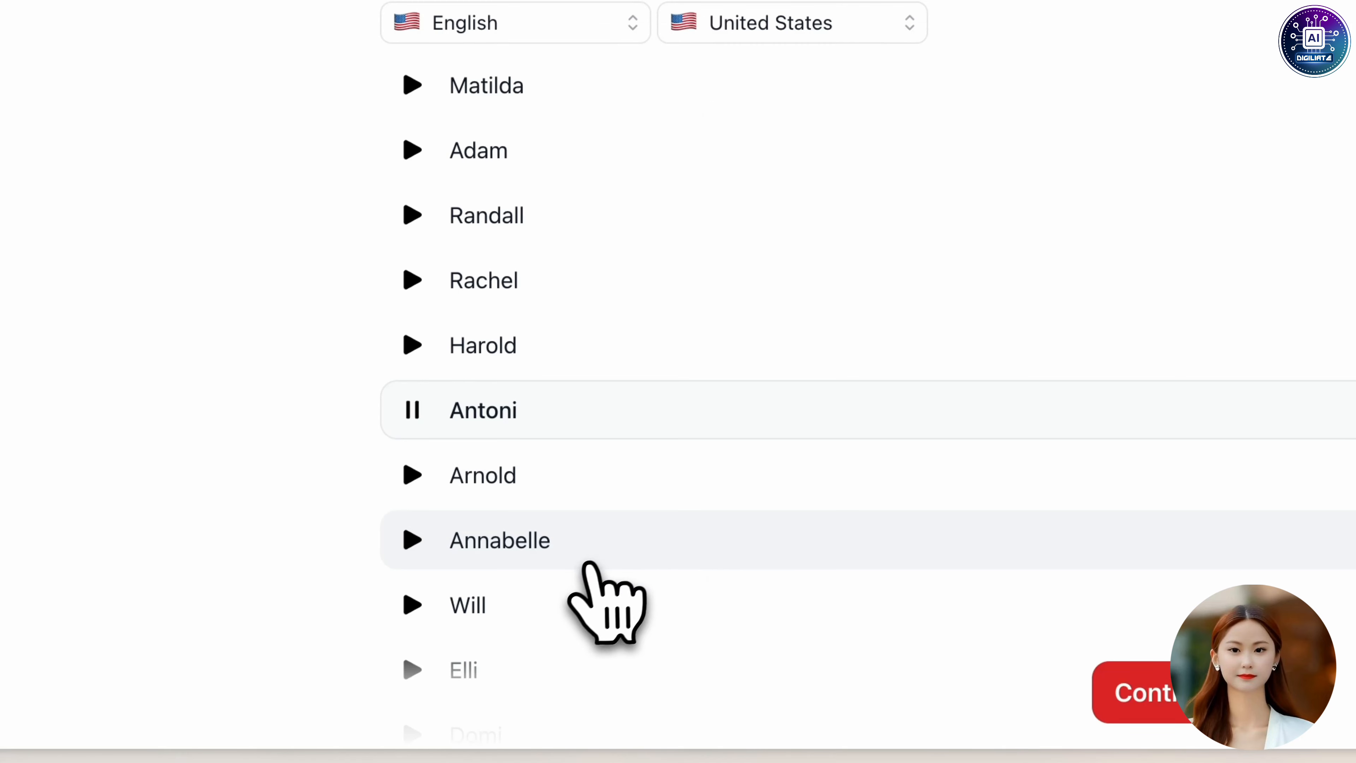
click(411, 476)
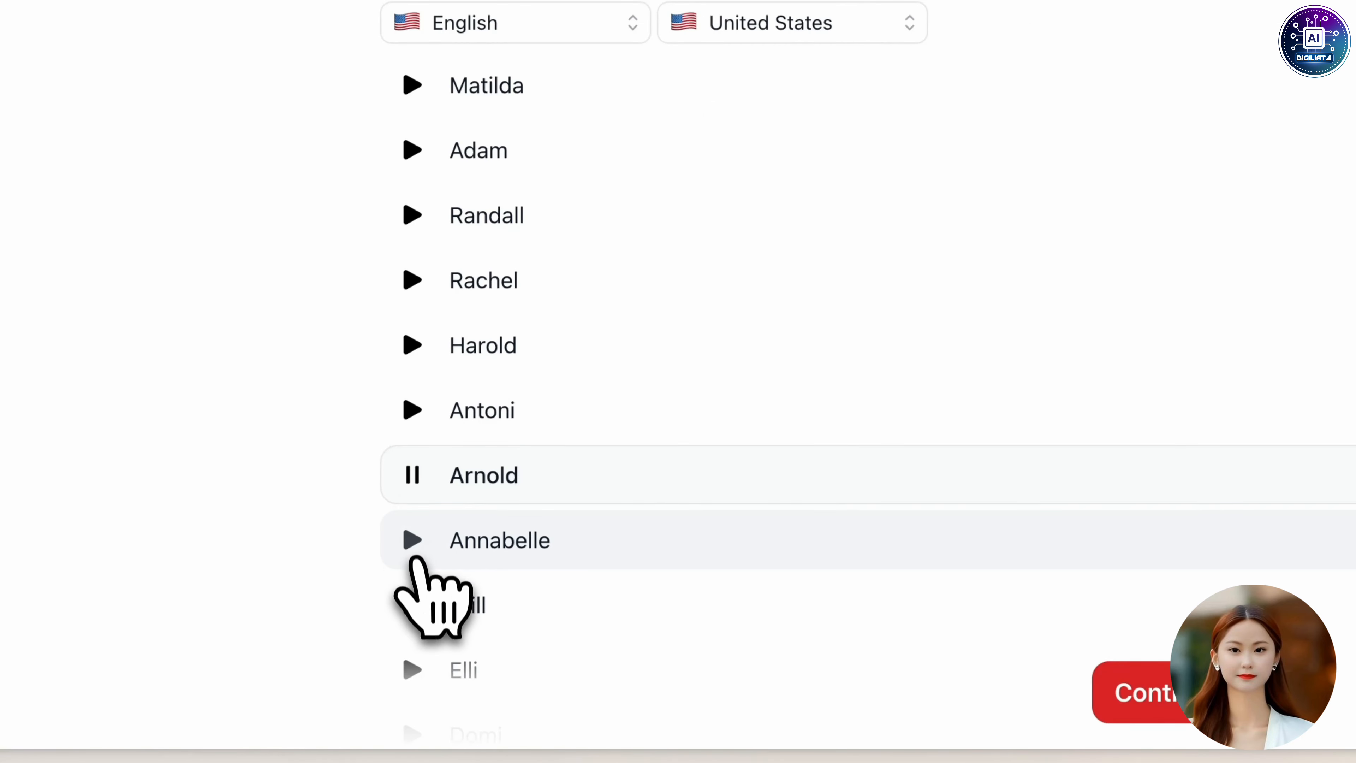
click(412, 540)
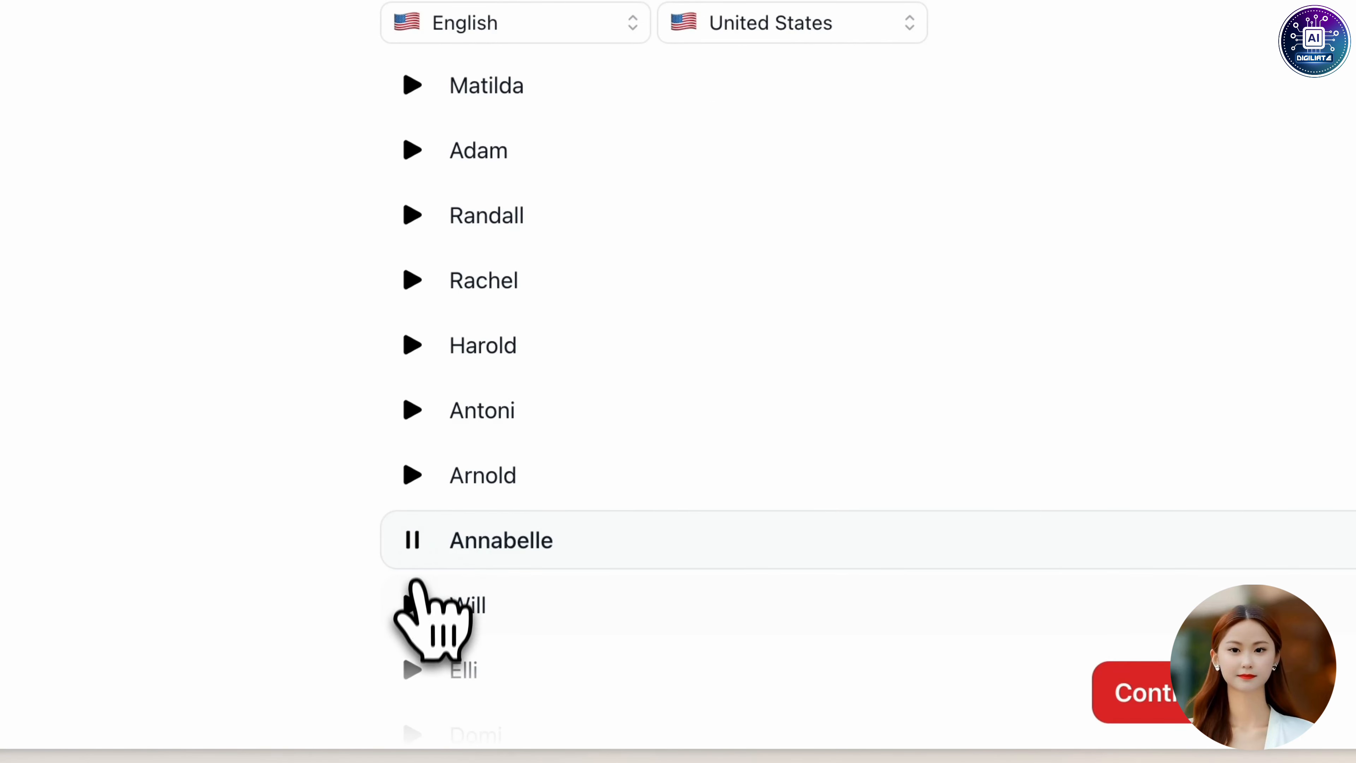
click(412, 606)
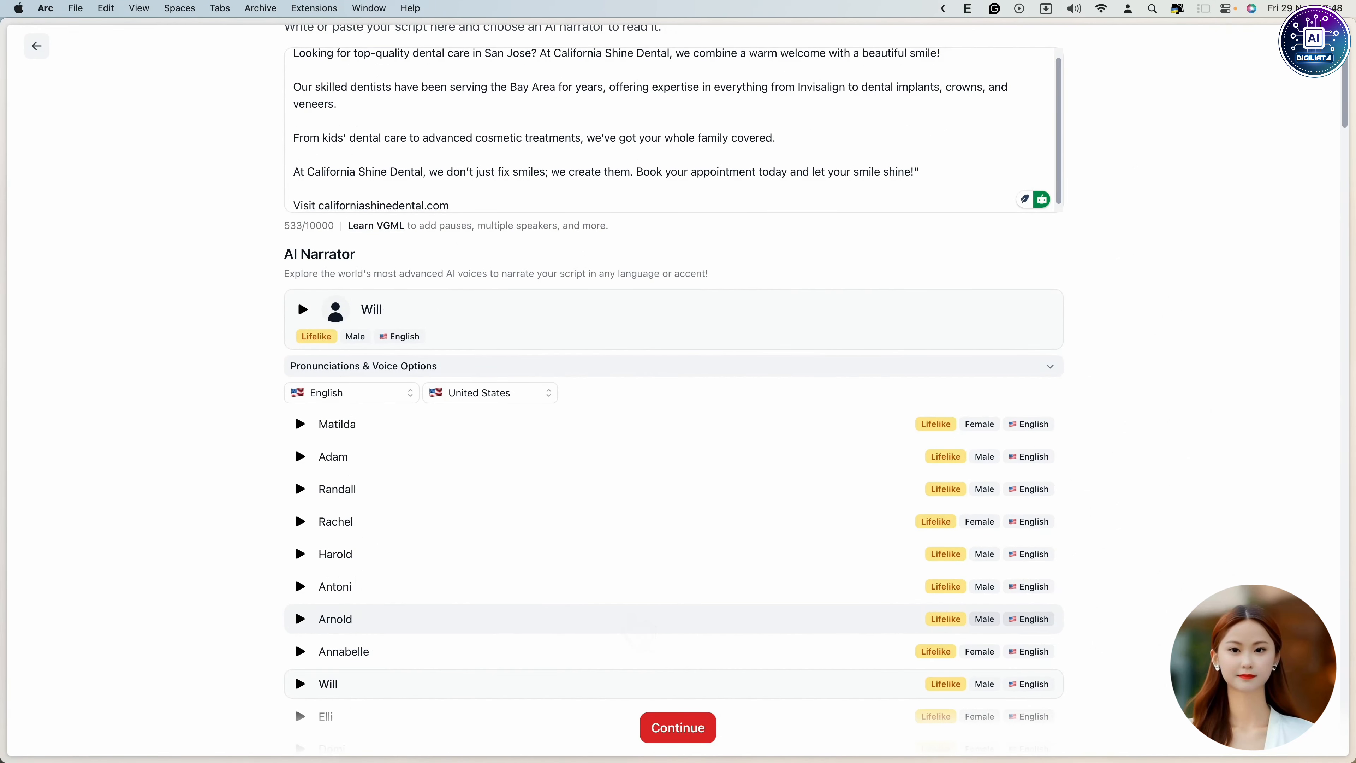
Choose Matilda as the AI narrator and continue to generate the video from the script
scroll(575, 621, up, 3)
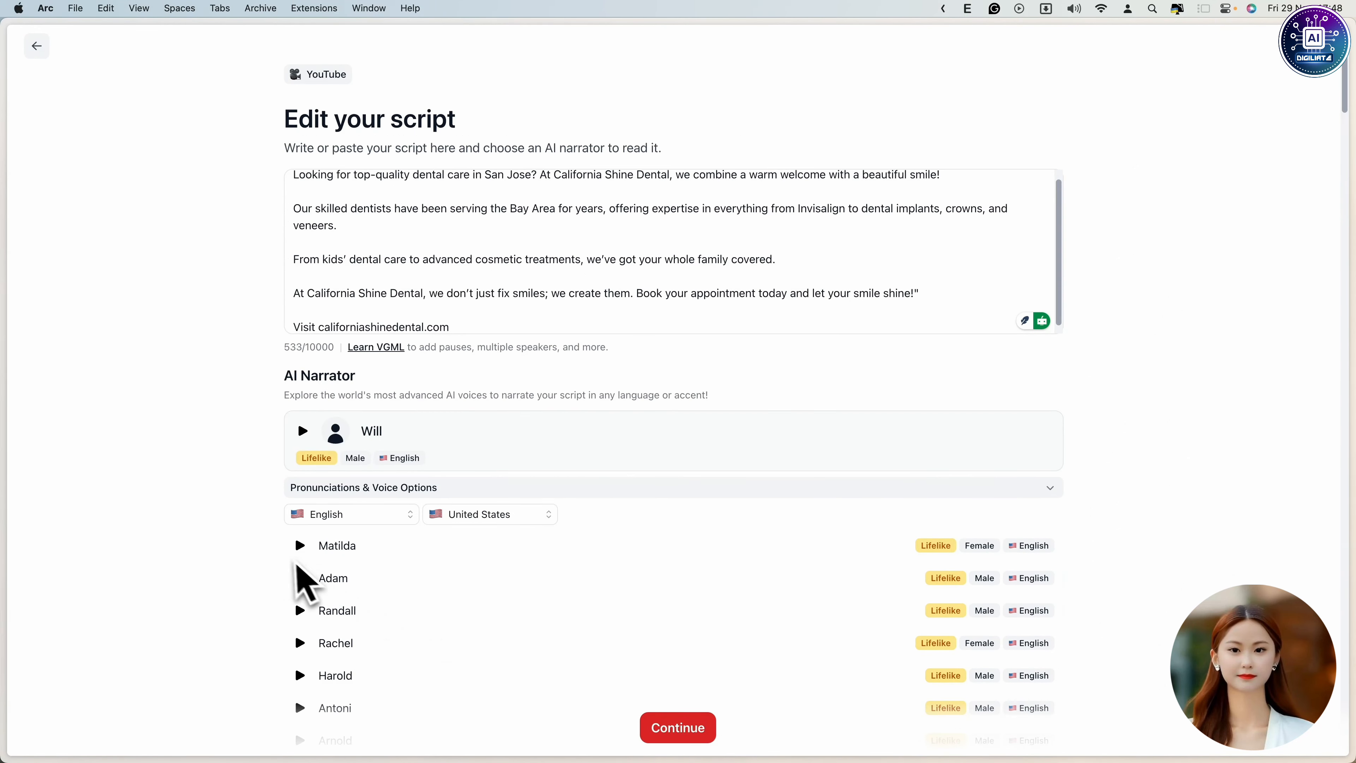
click(299, 547)
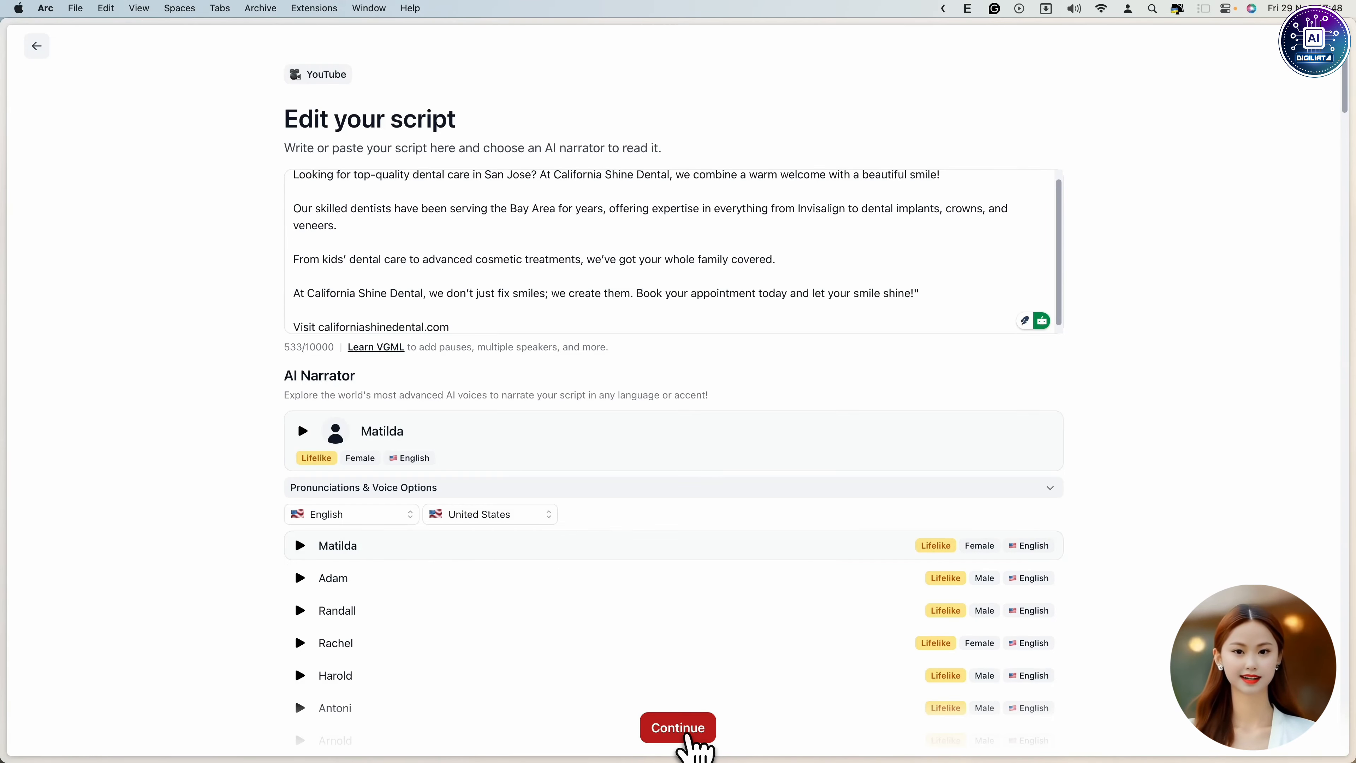
click(681, 730)
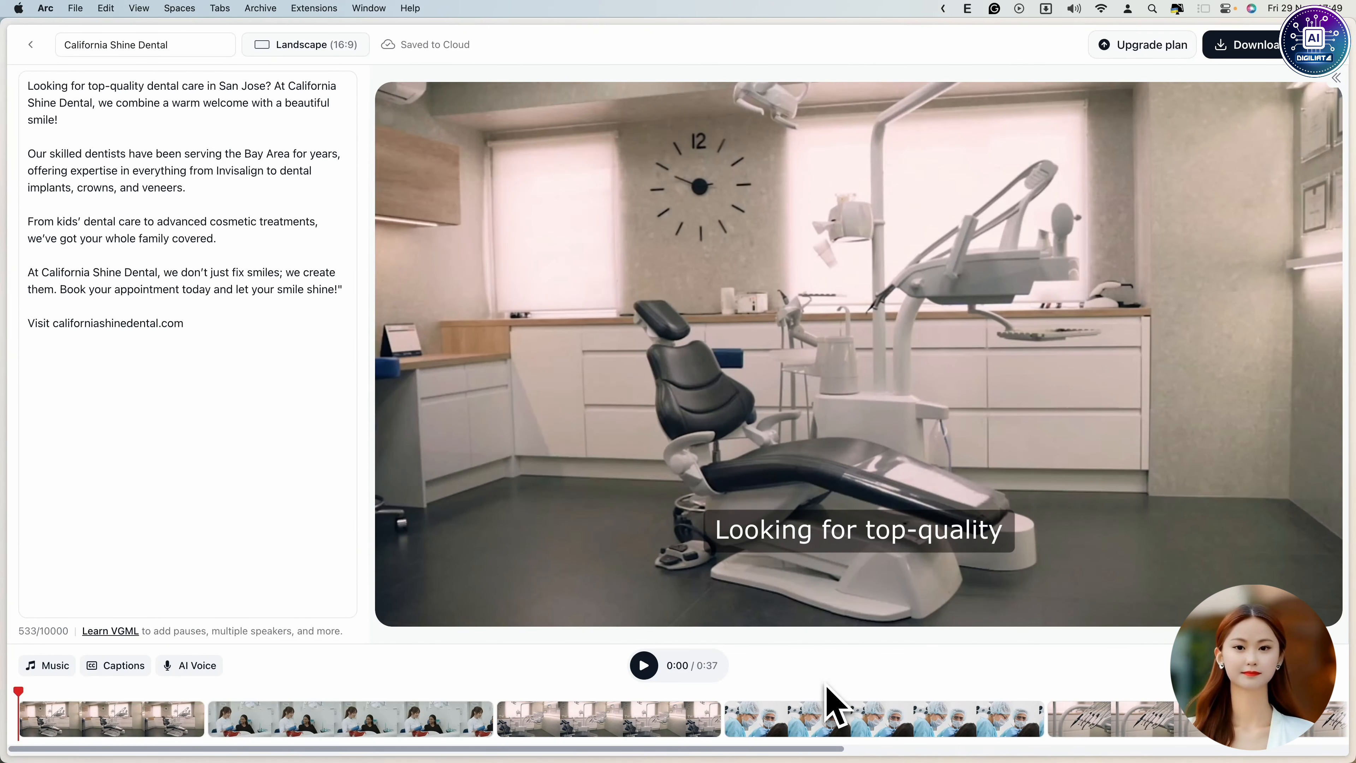
Play back the generated California Shine Dental video and review its script text
click(644, 666)
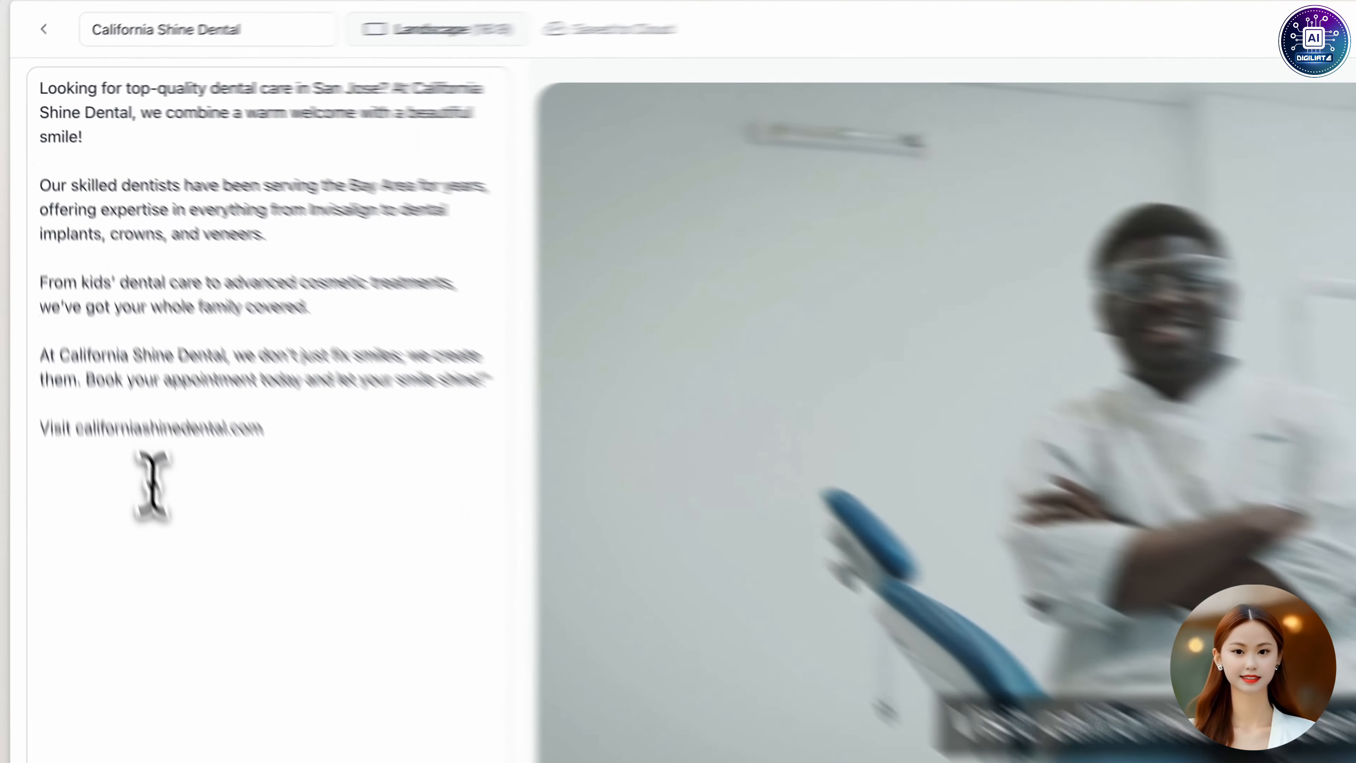
click(112, 353)
click(107, 138)
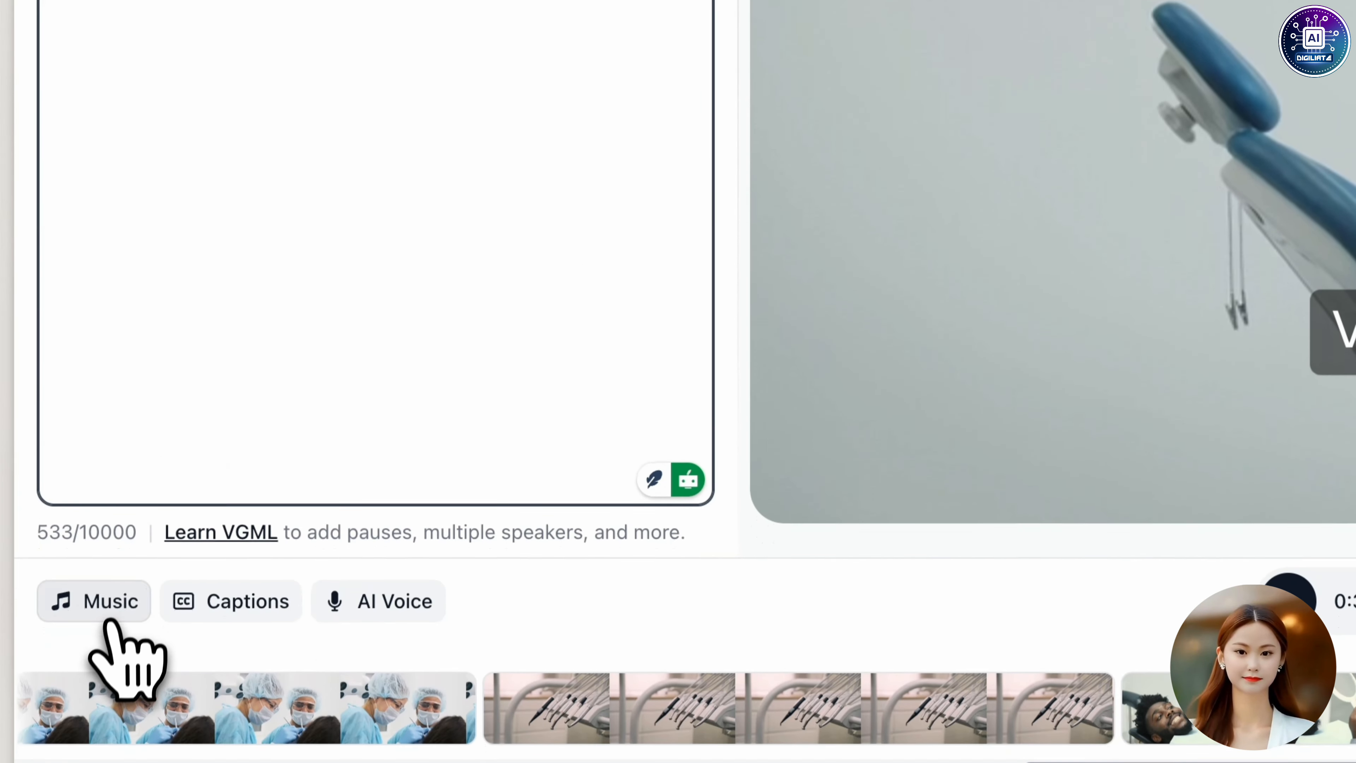
Open the video's music options and preview the Urban Jazz and Chill Pop Beat tracks in the Beats category
click(109, 646)
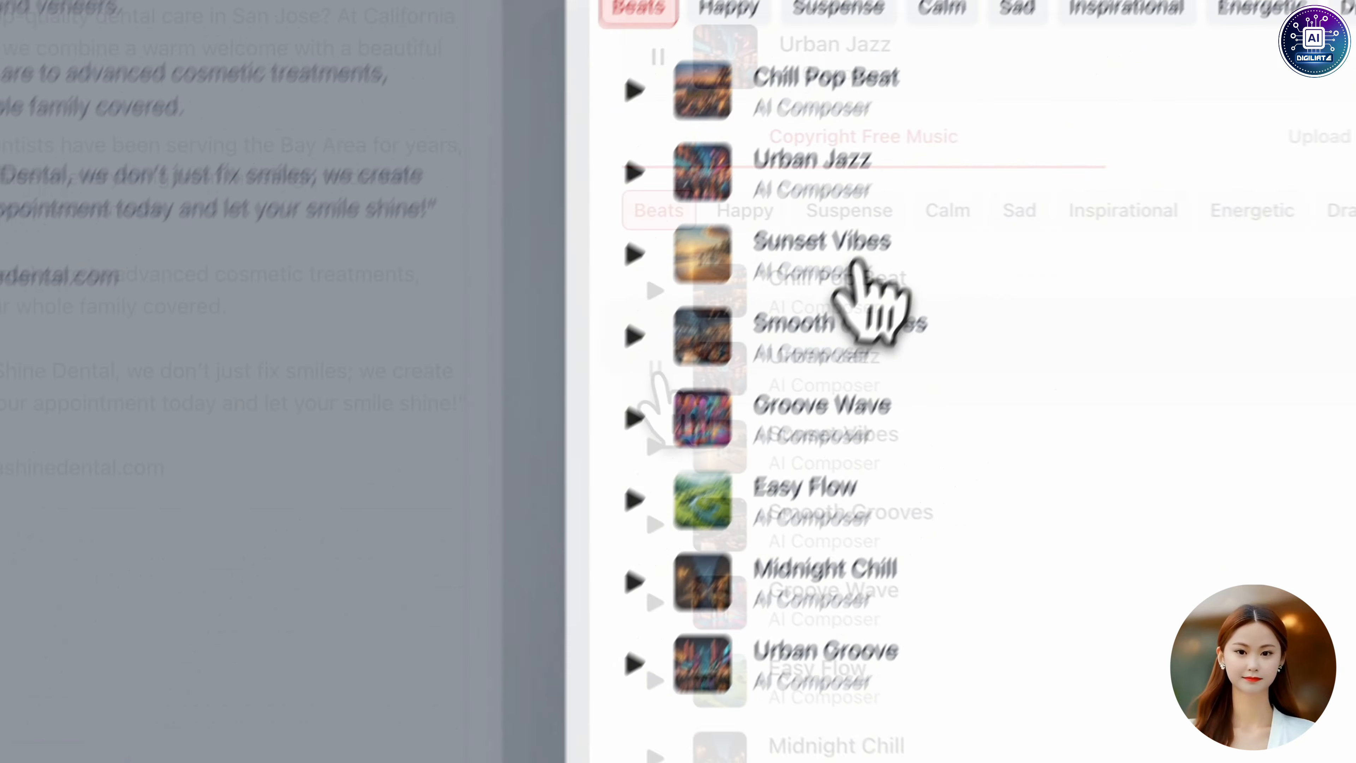
click(678, 379)
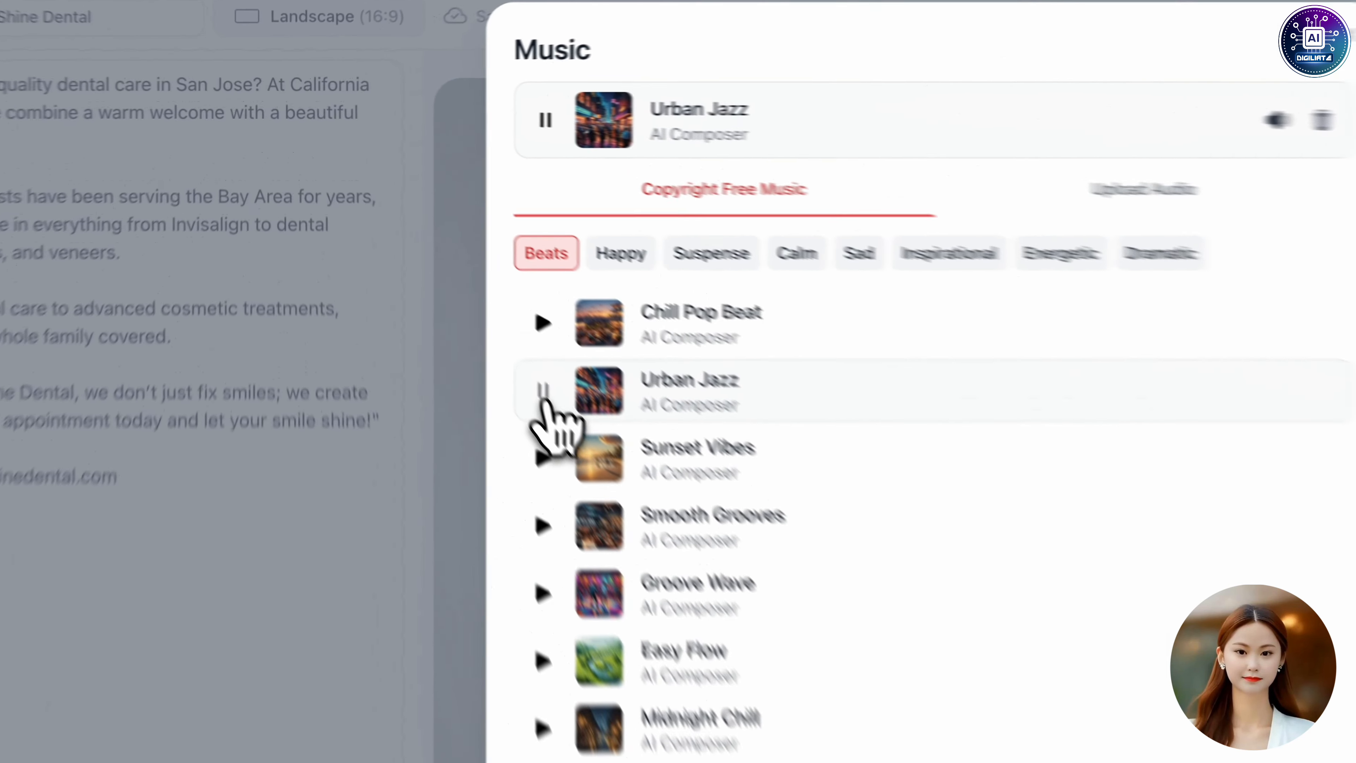
click(442, 273)
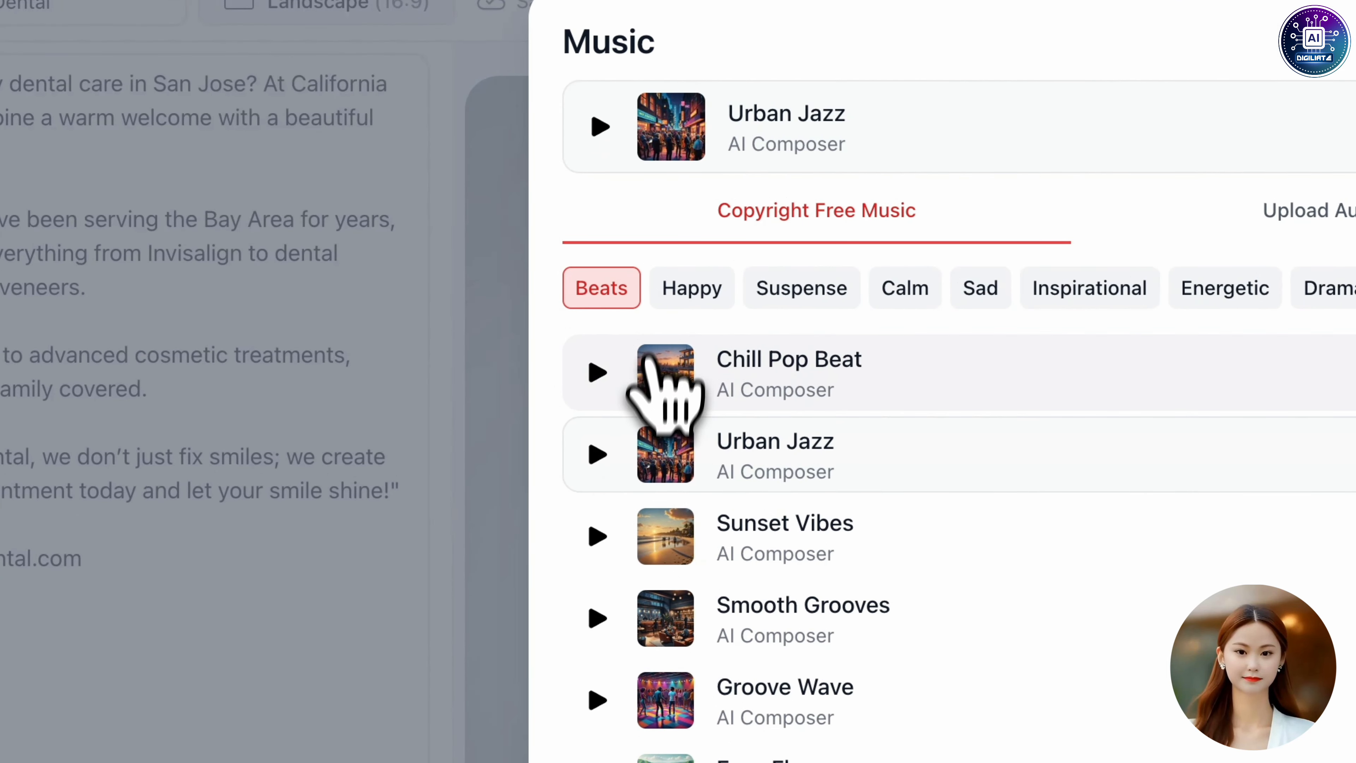
click(594, 370)
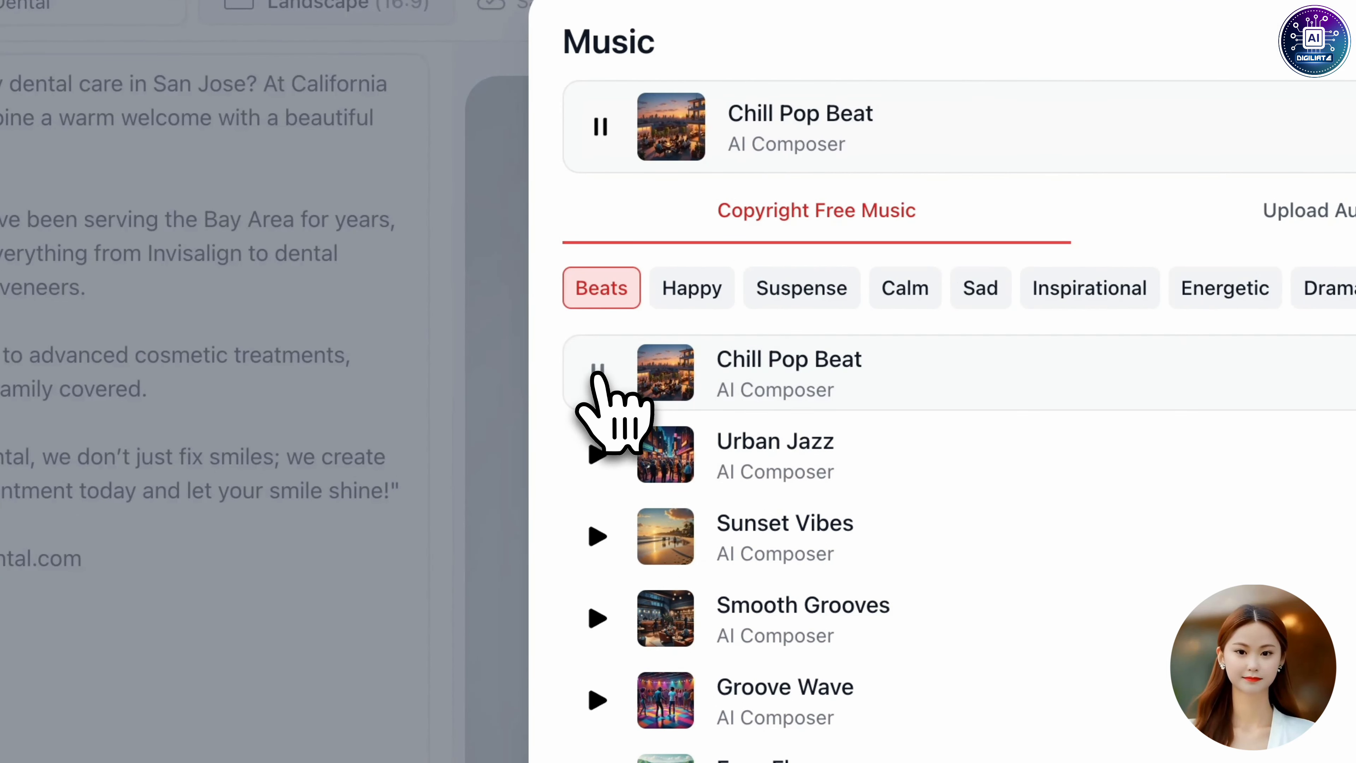
click(595, 370)
Preview Bright and Cheerful in the Happy music category and set Happy Go Lucky as the video's background music
click(718, 299)
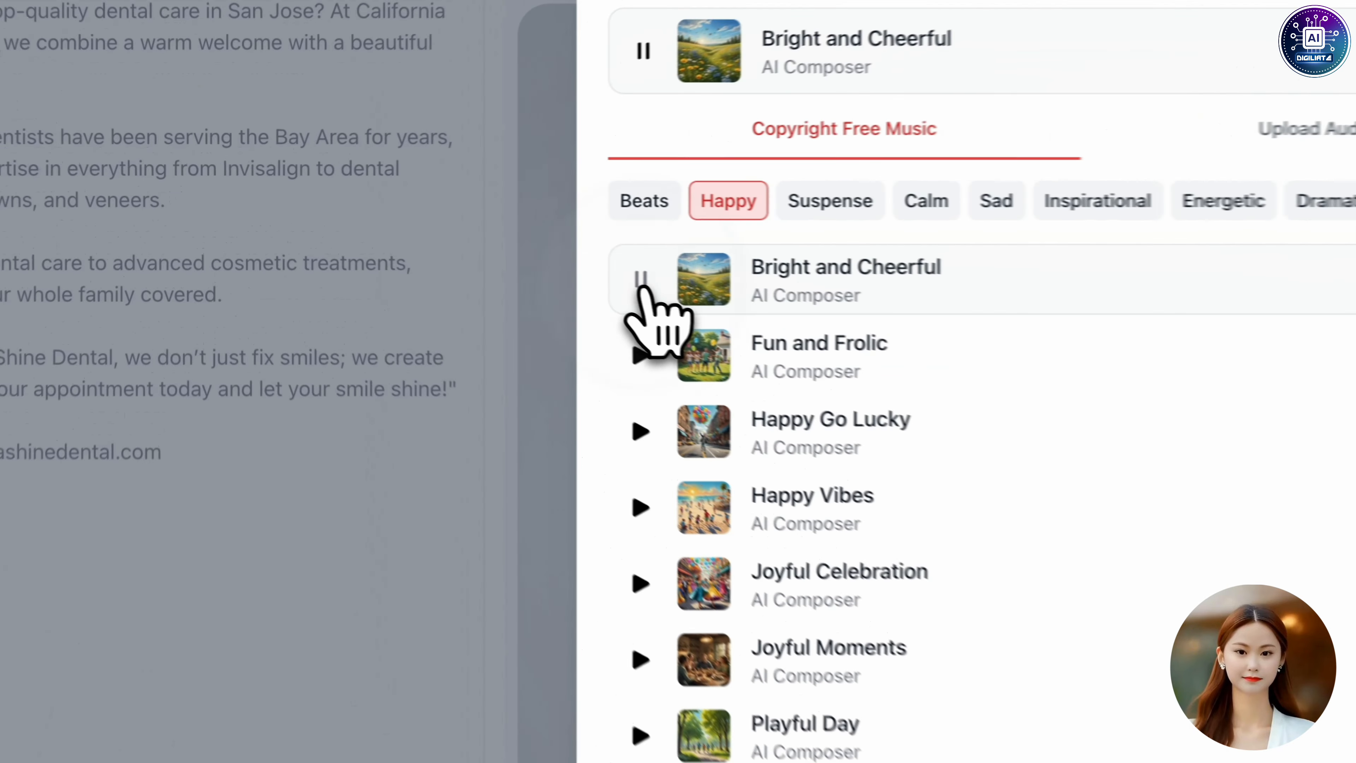
click(441, 230)
click(672, 452)
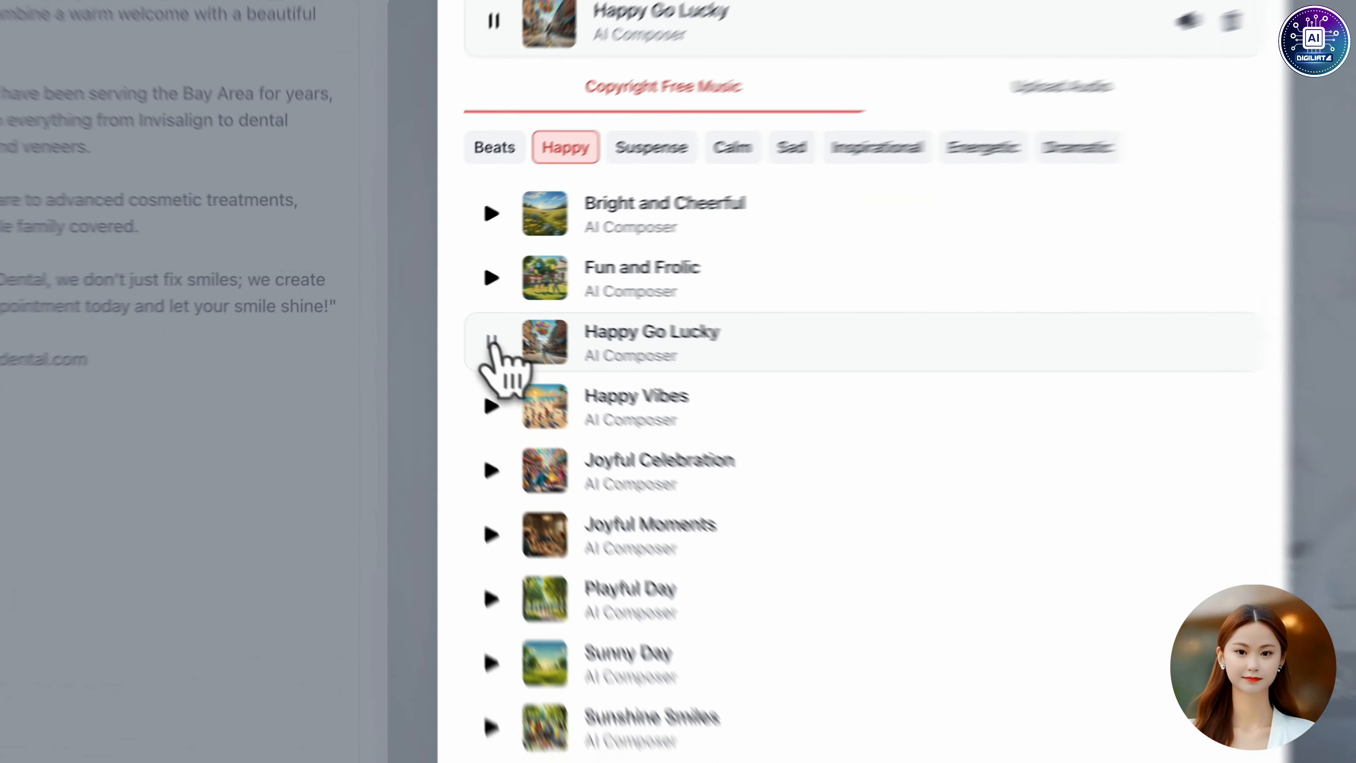
click(443, 314)
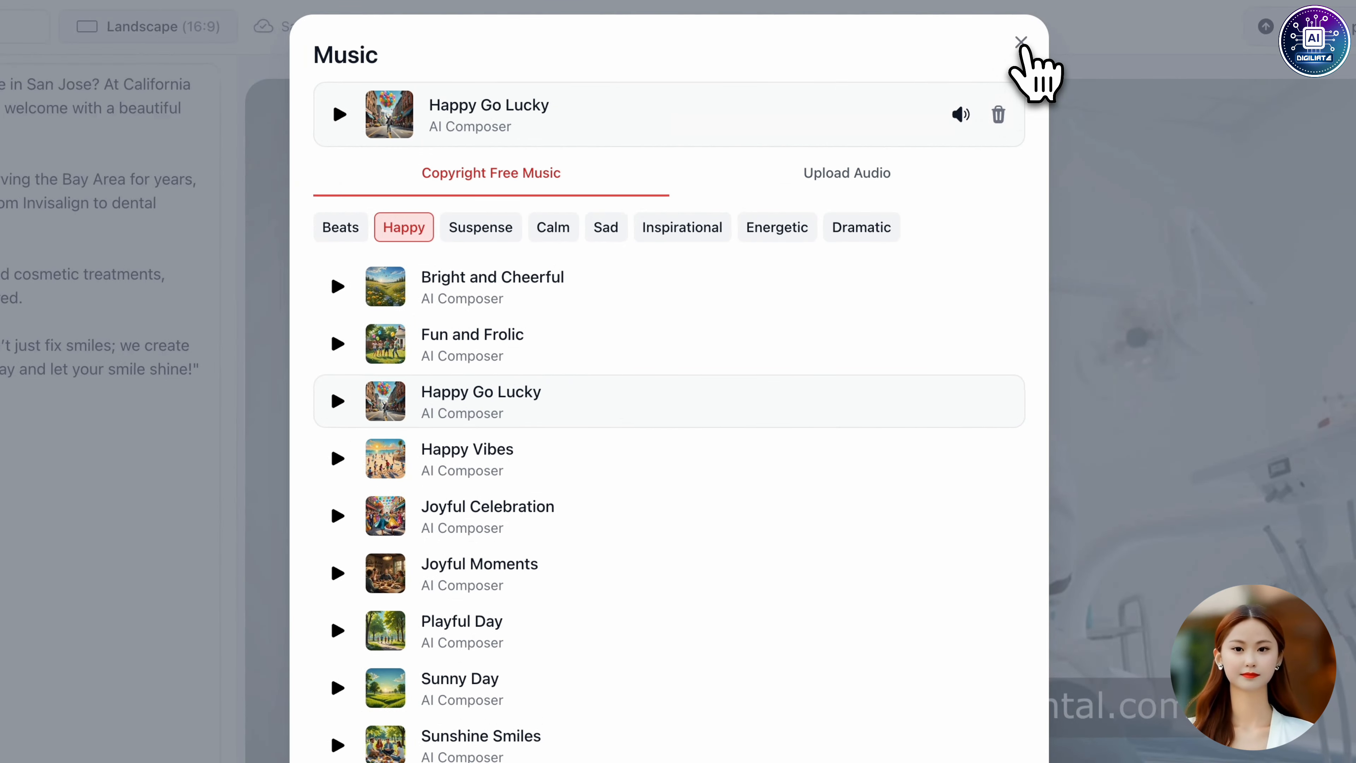
click(1021, 41)
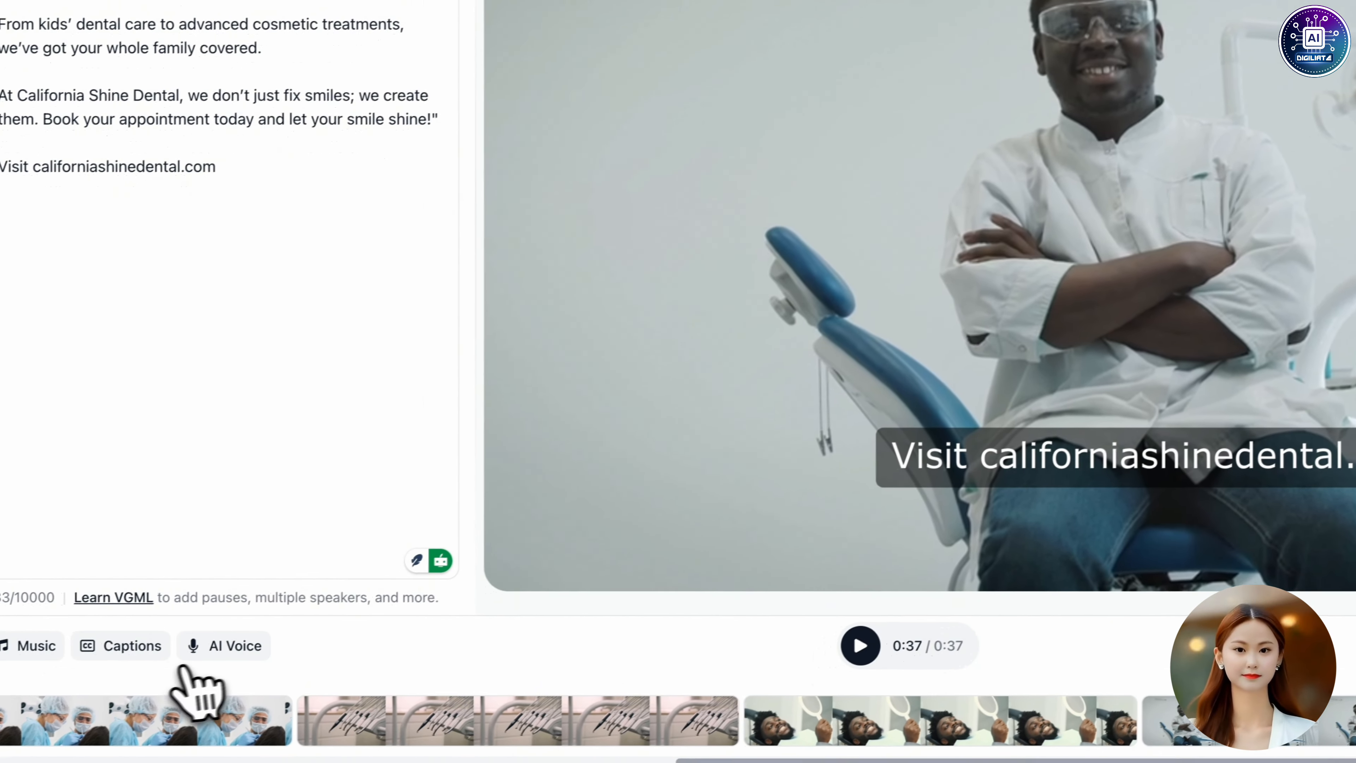
Open the caption options, try the Instagramer, TikToker, Classic TV Style and Simple 1 presets, and apply Bold & Classy
click(140, 647)
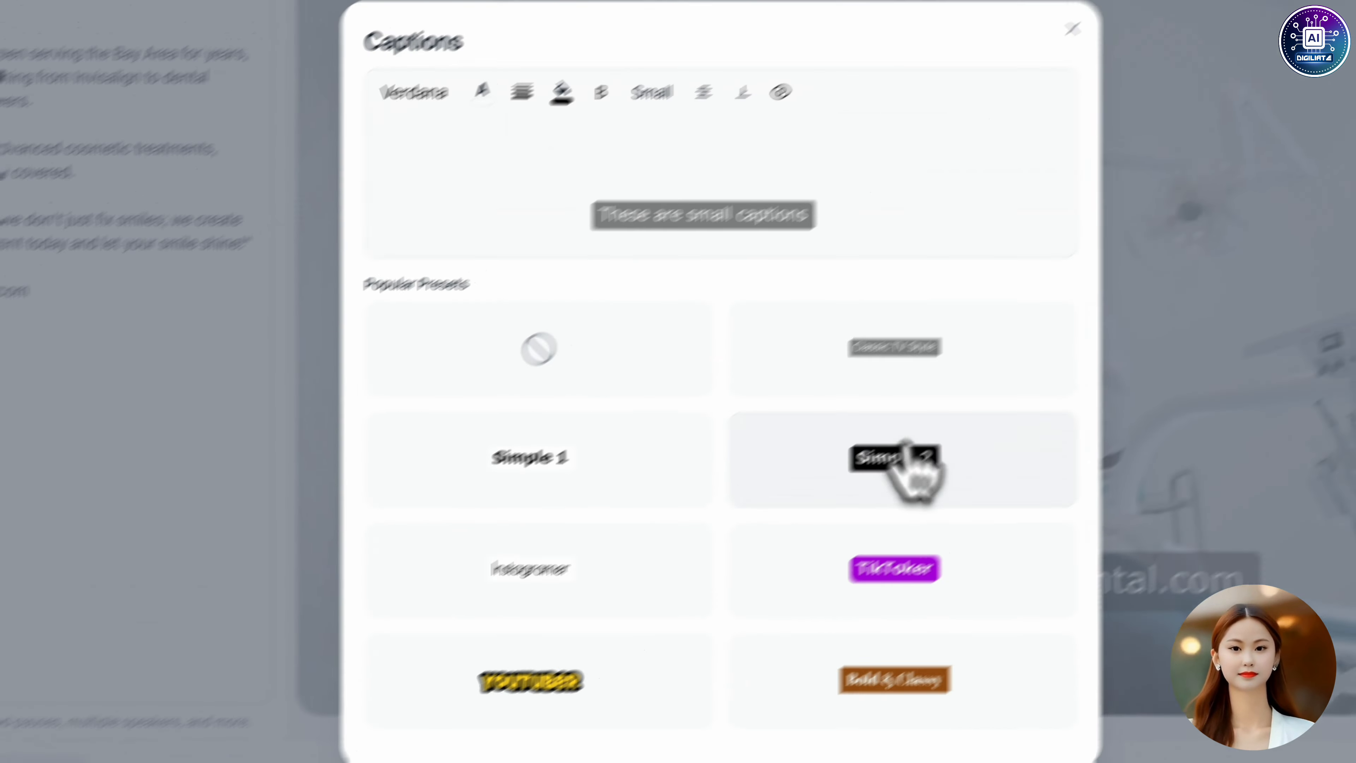
double_click(714, 32)
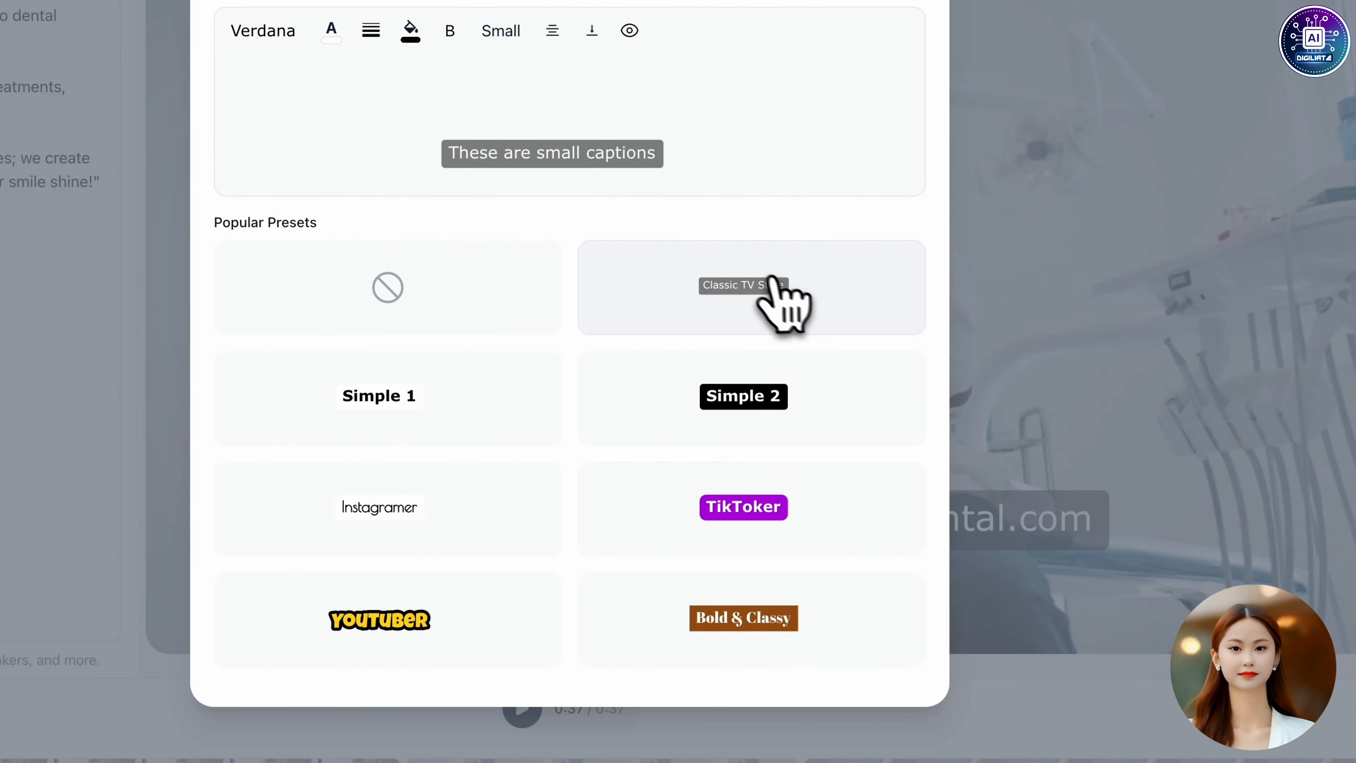
click(424, 423)
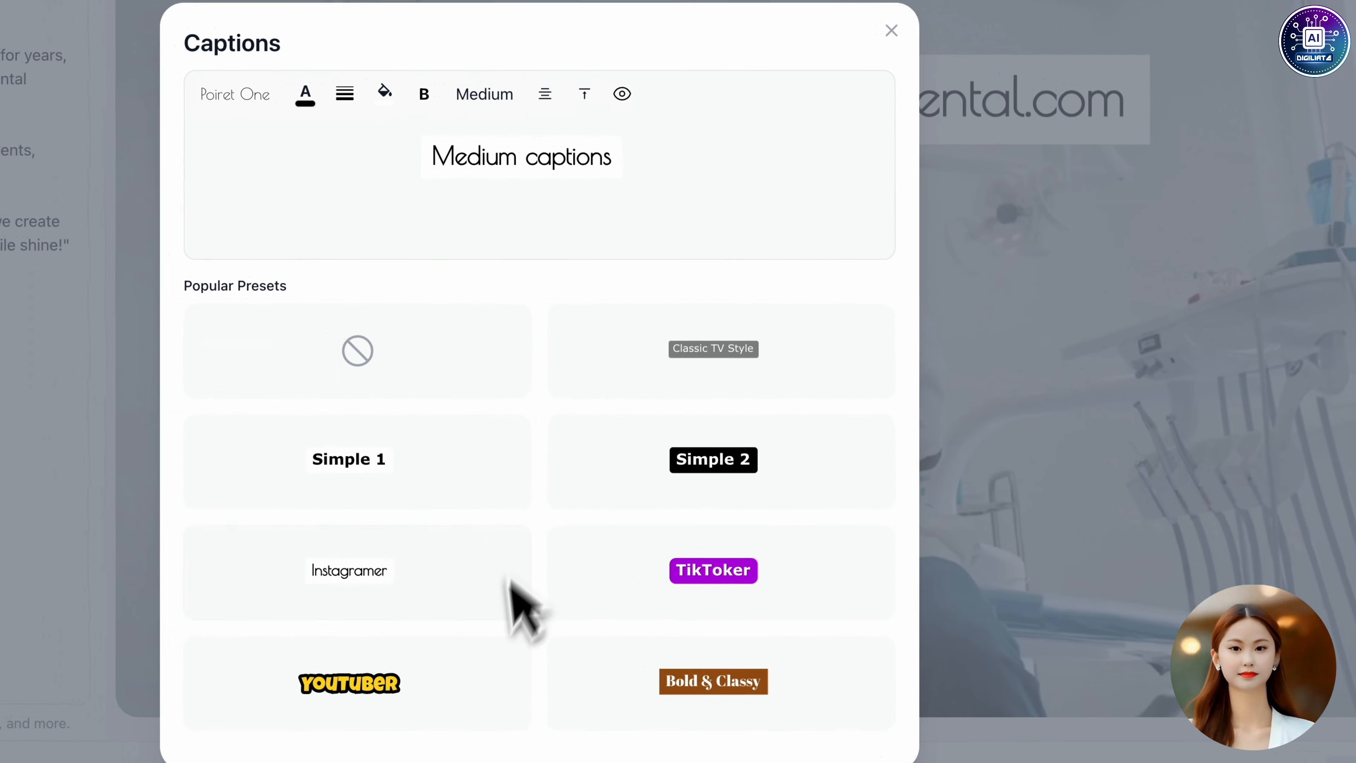
click(869, 490)
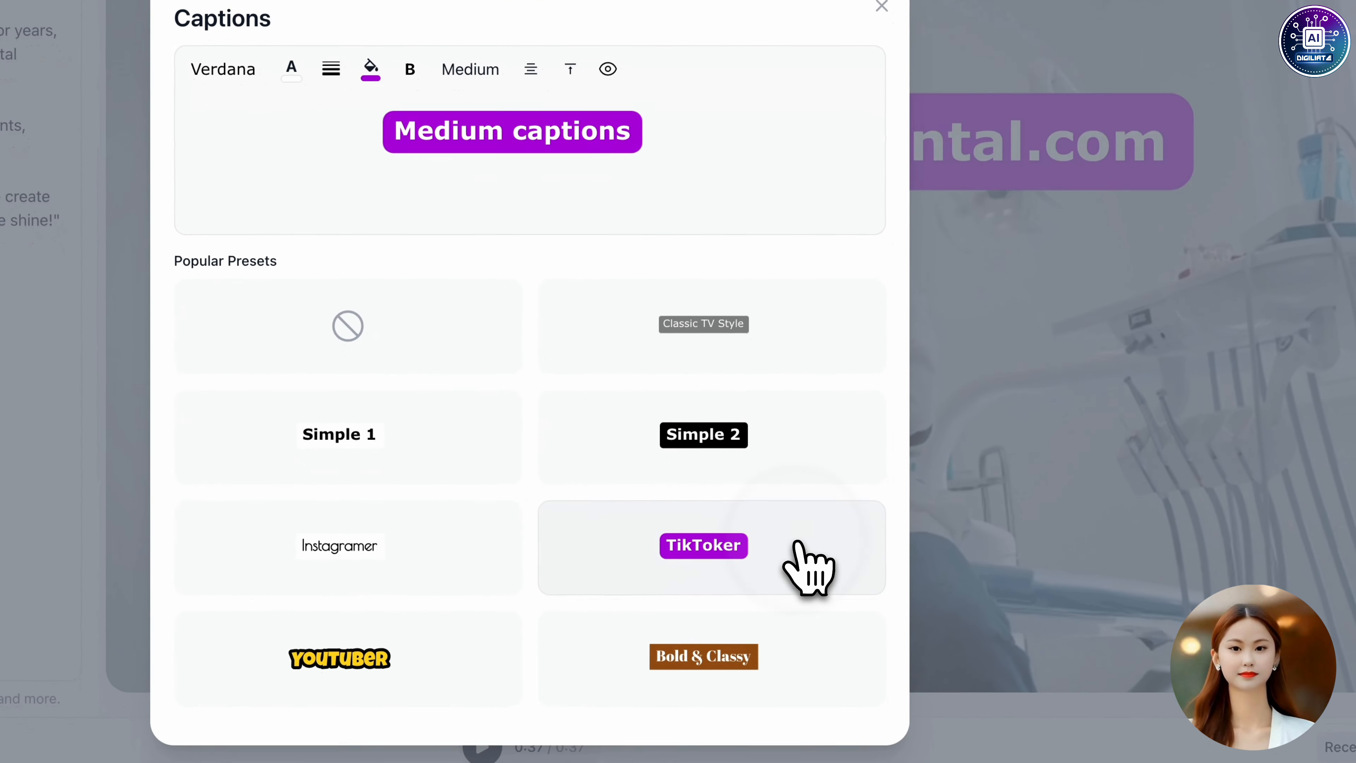
click(809, 326)
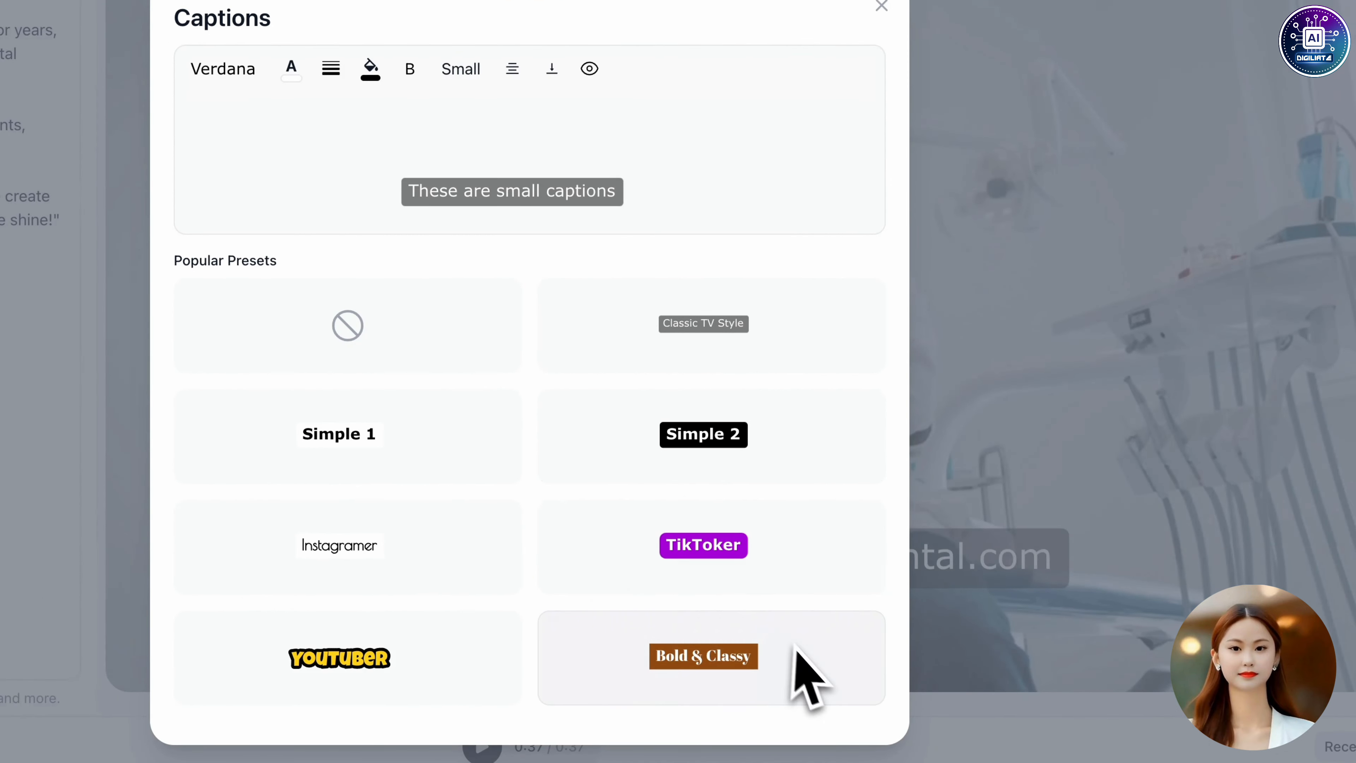
click(385, 458)
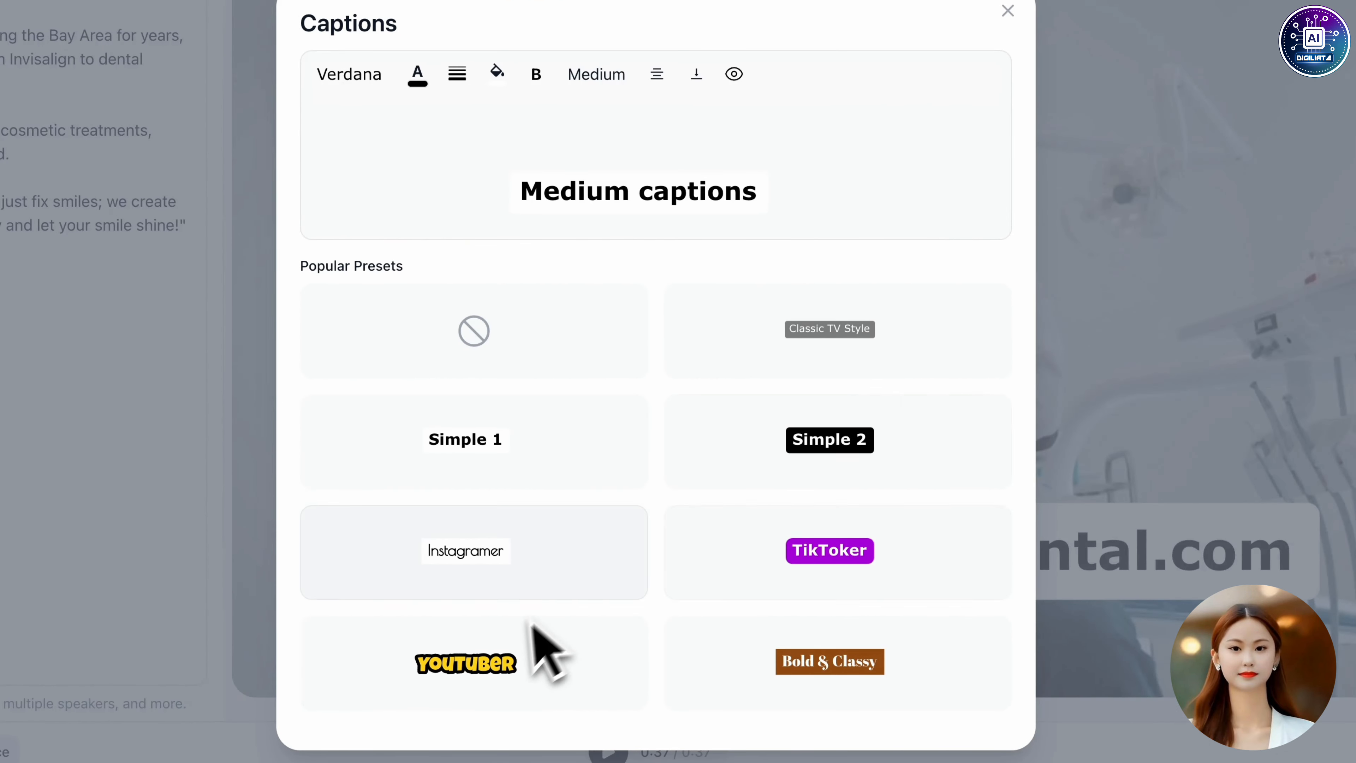
click(737, 657)
click(1007, 11)
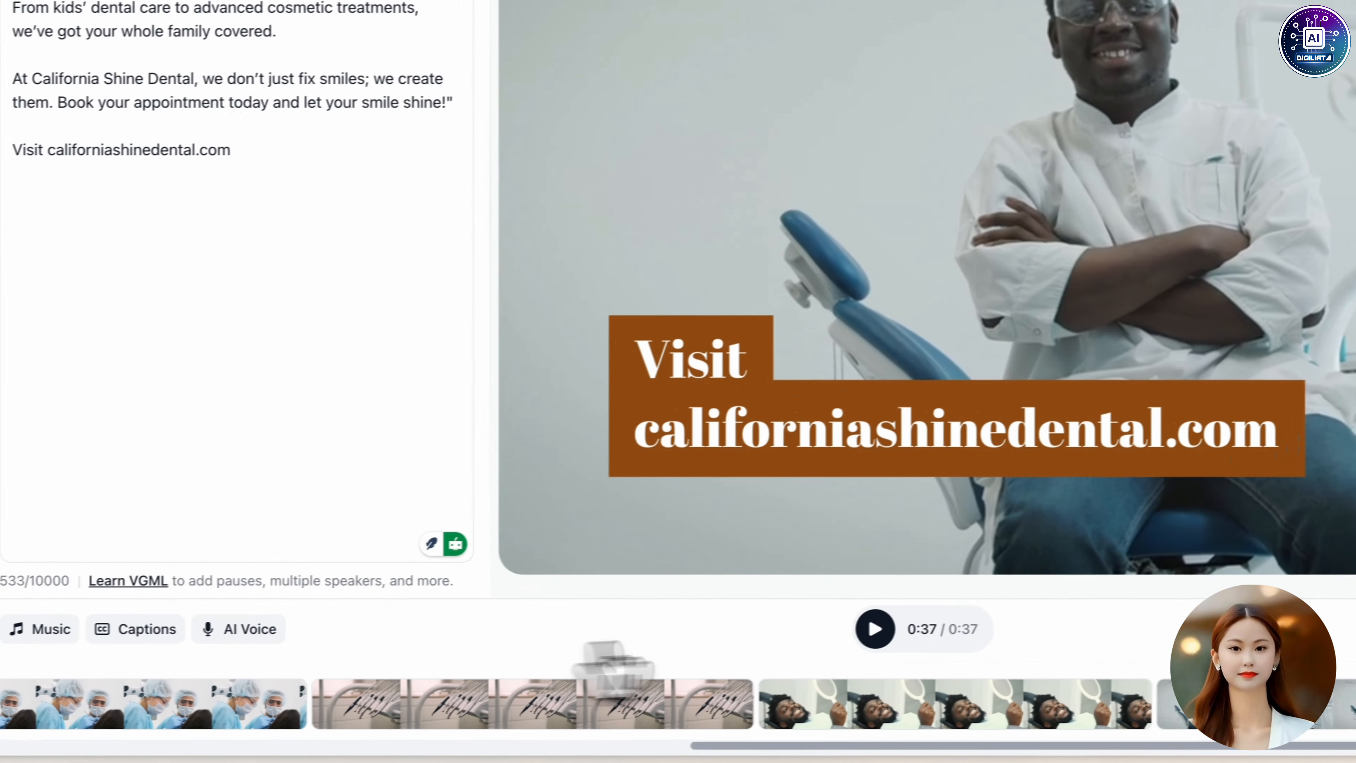
Check the Bold & Classy captions on the surgery scene and on scene 1 at the start of the timeline
click(107, 713)
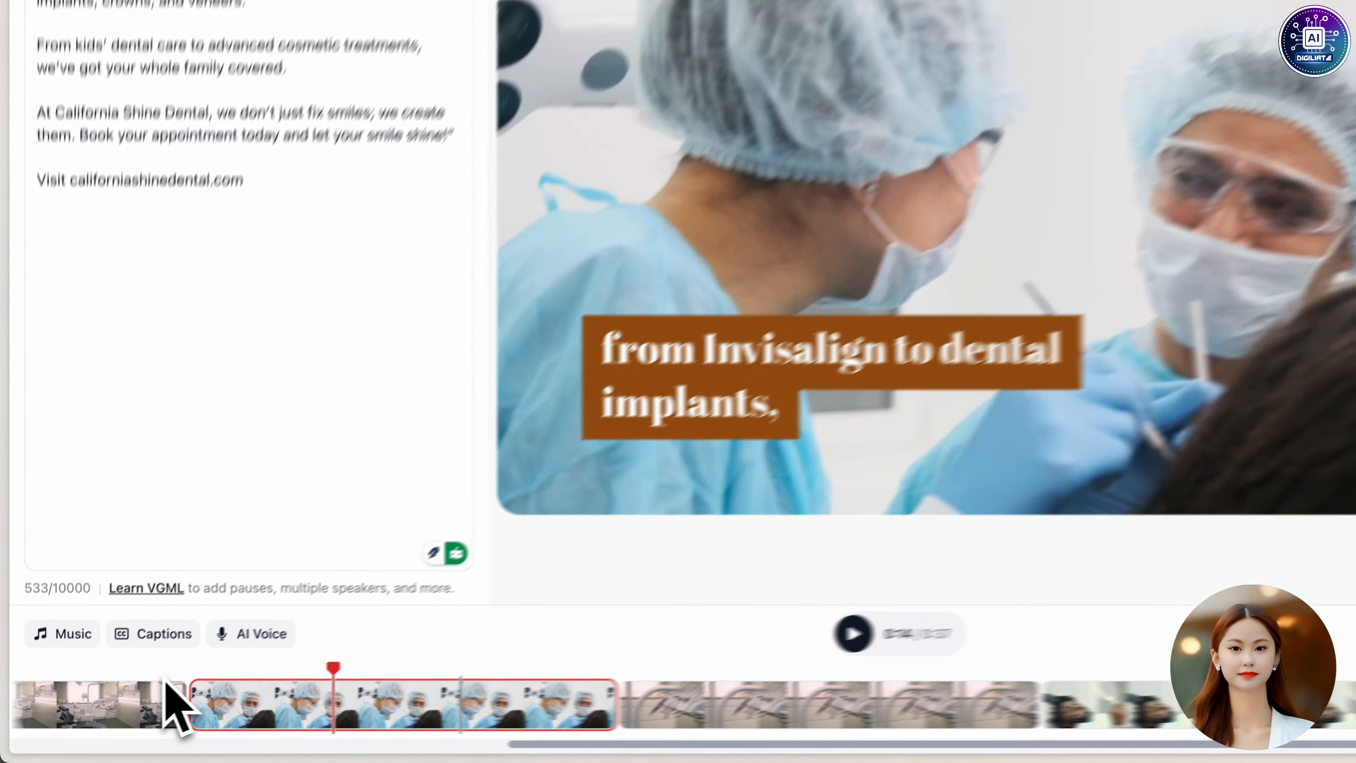
scroll(166, 681, left, 10)
click(56, 713)
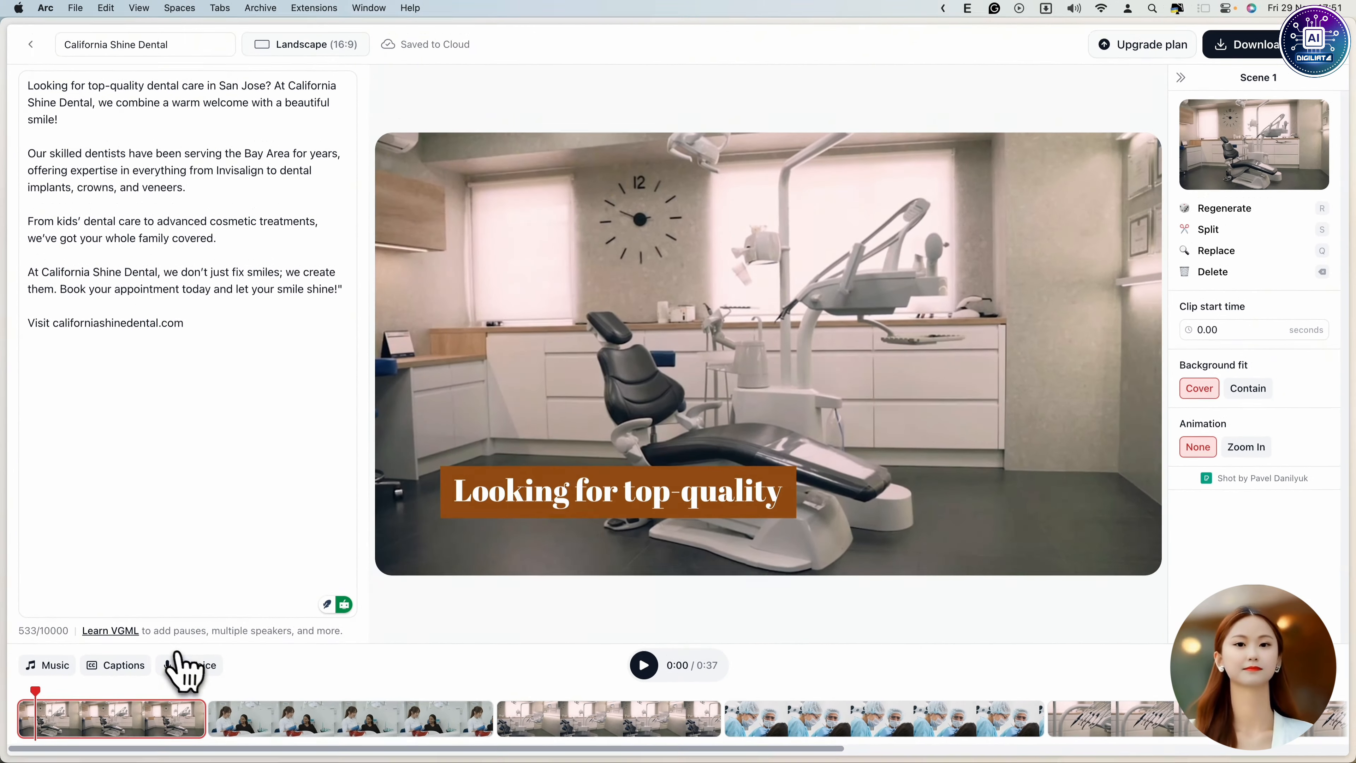
Open the AI voice options and try Natasha as the narrator
click(241, 634)
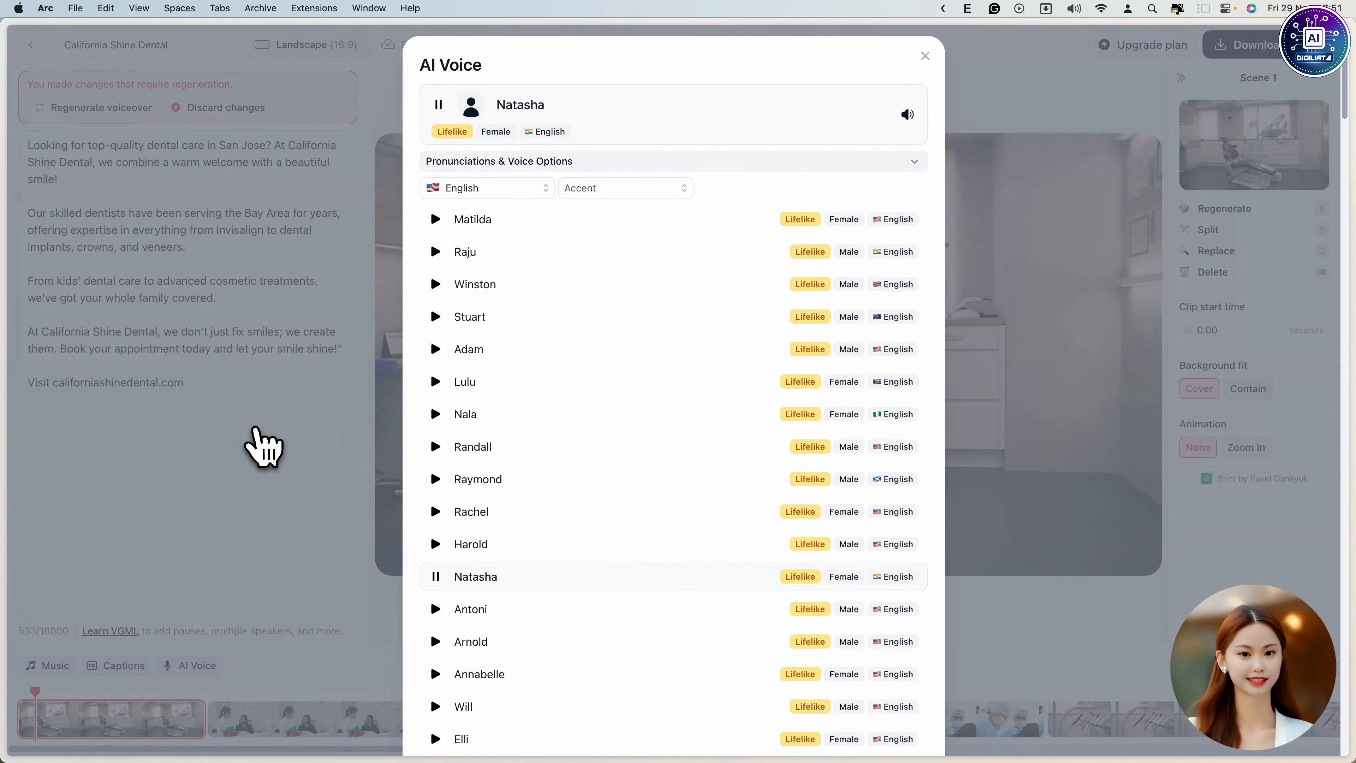
click(255, 446)
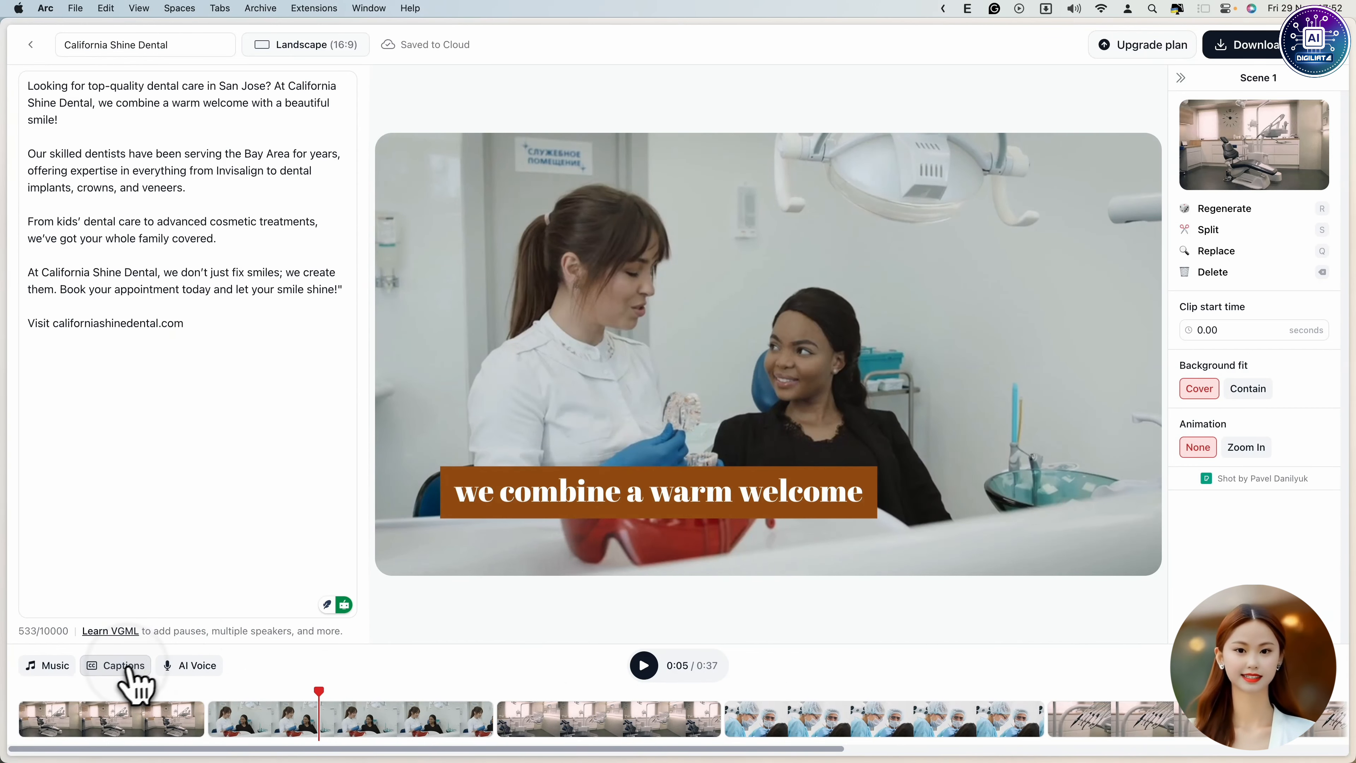
Change the caption style to the Instagramer preset and return to the video preview
click(121, 665)
click(585, 521)
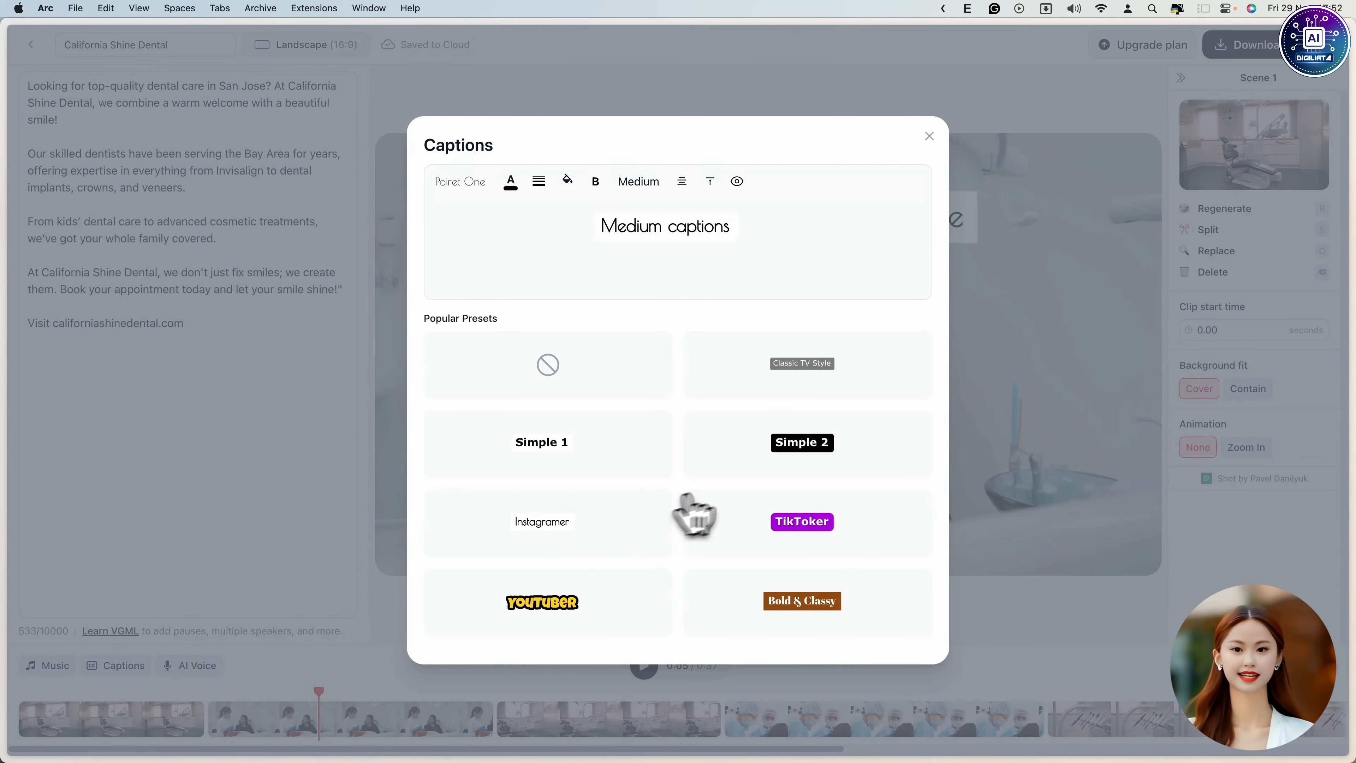
click(930, 136)
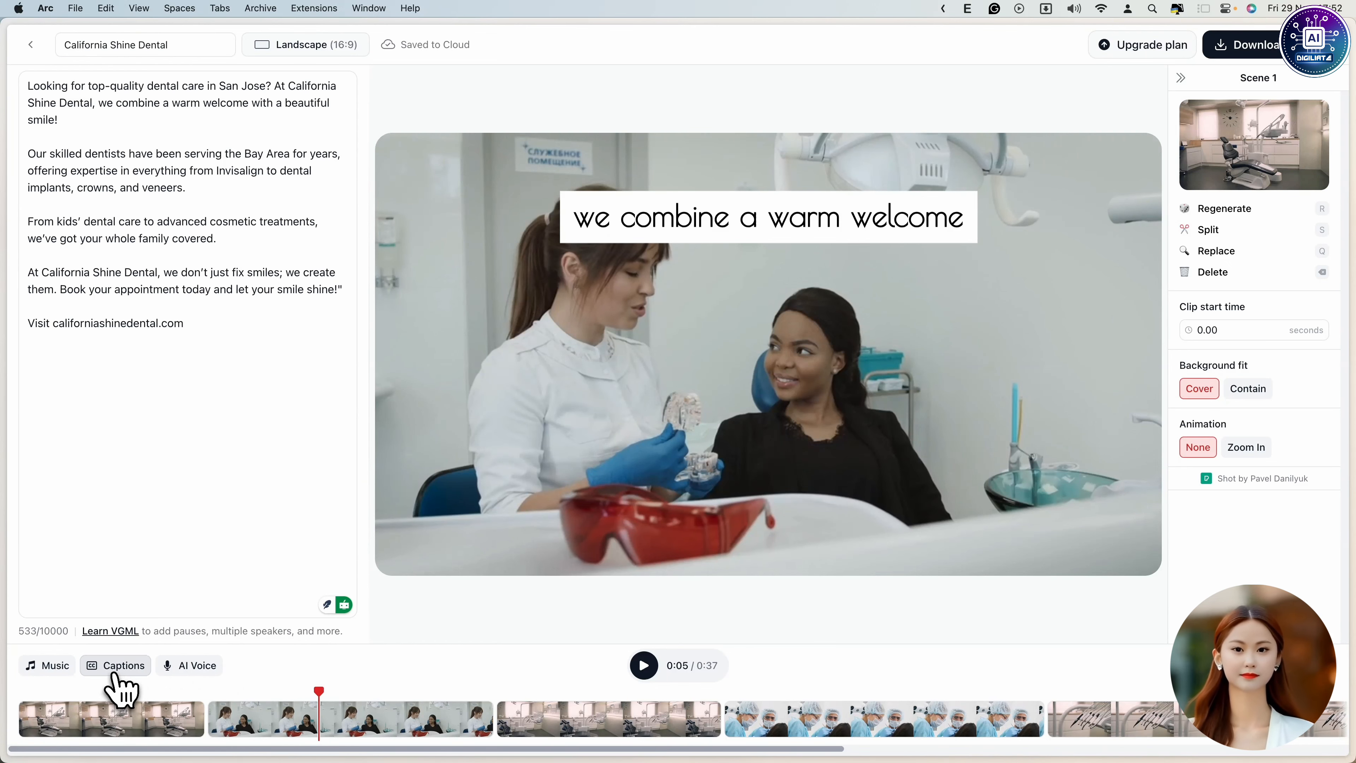
Try the Classic TV Style preset in the caption options, then turn the captions off with the no-caption preset
click(115, 665)
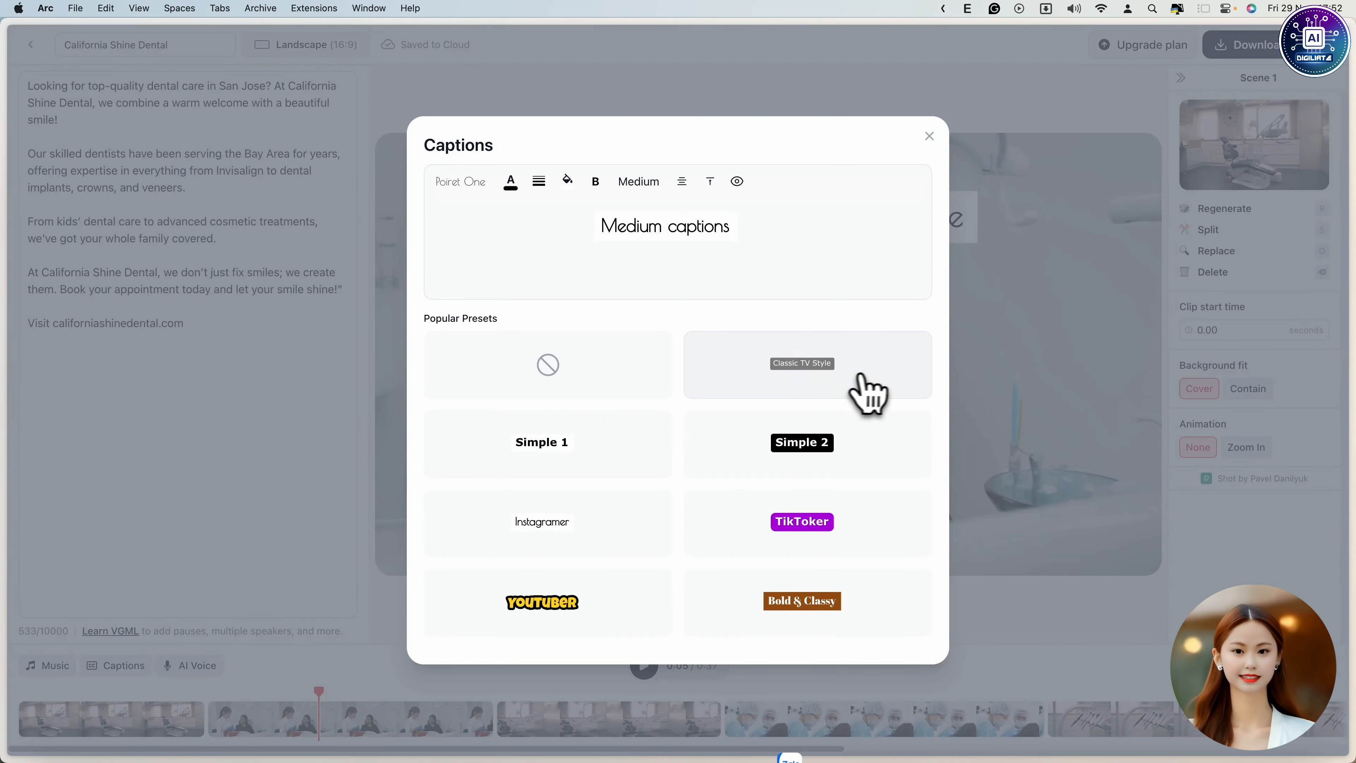
click(867, 393)
click(528, 366)
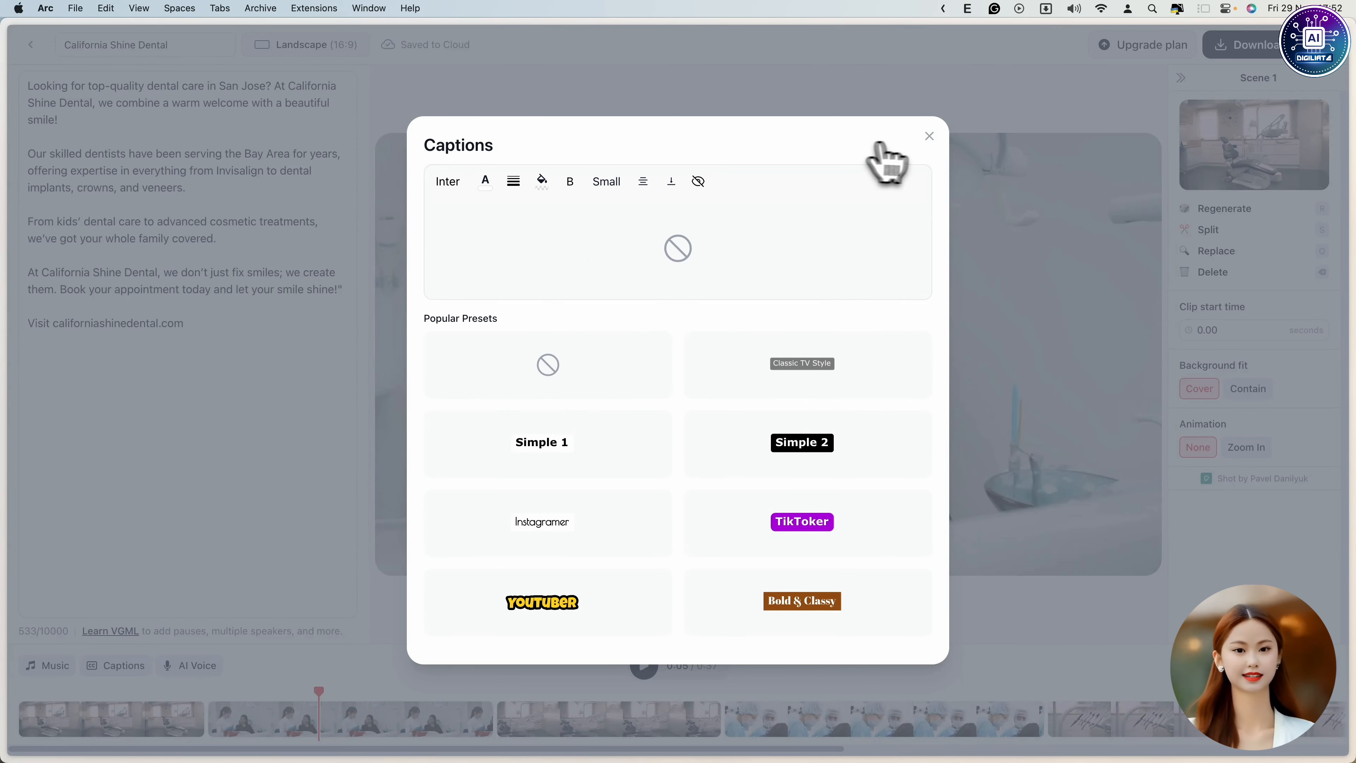
click(932, 139)
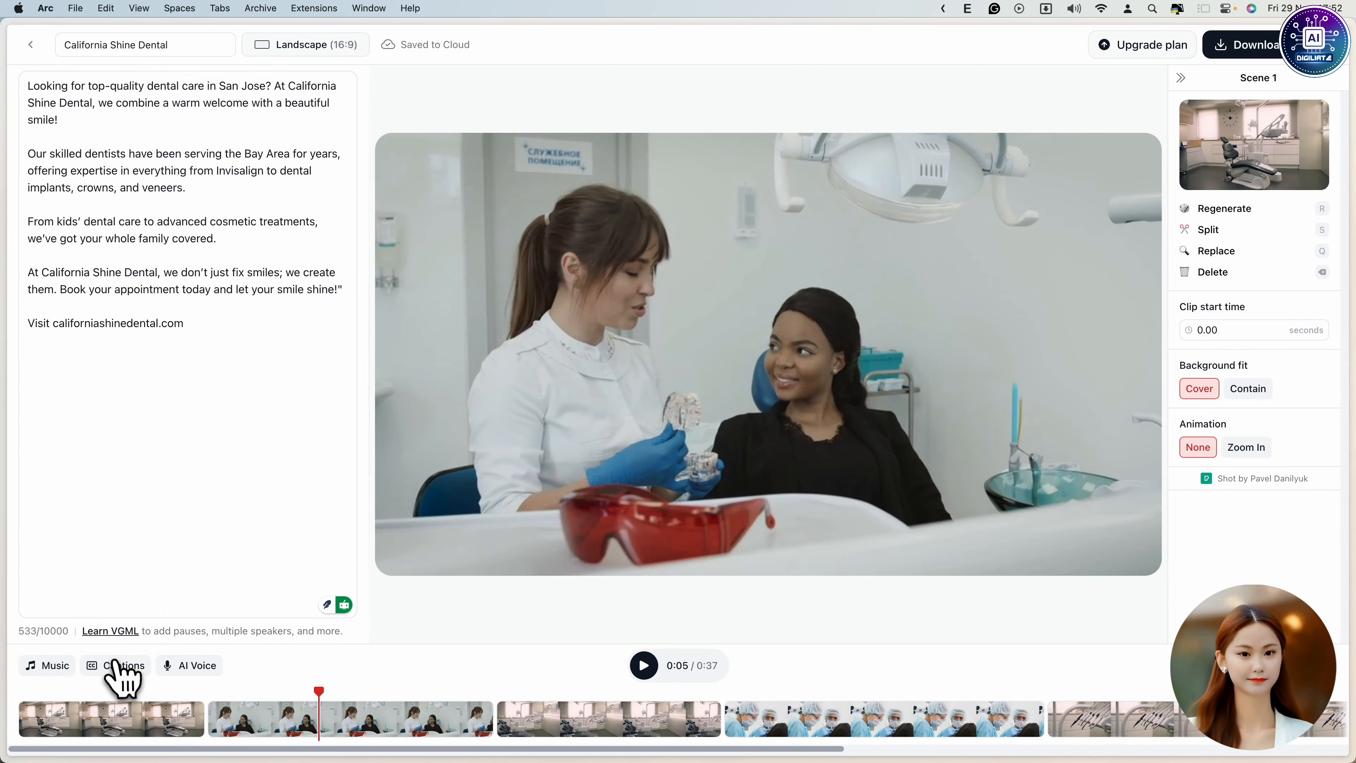
Turn the captions on with the Classic TV Style preset and return to the video preview
click(116, 665)
click(800, 379)
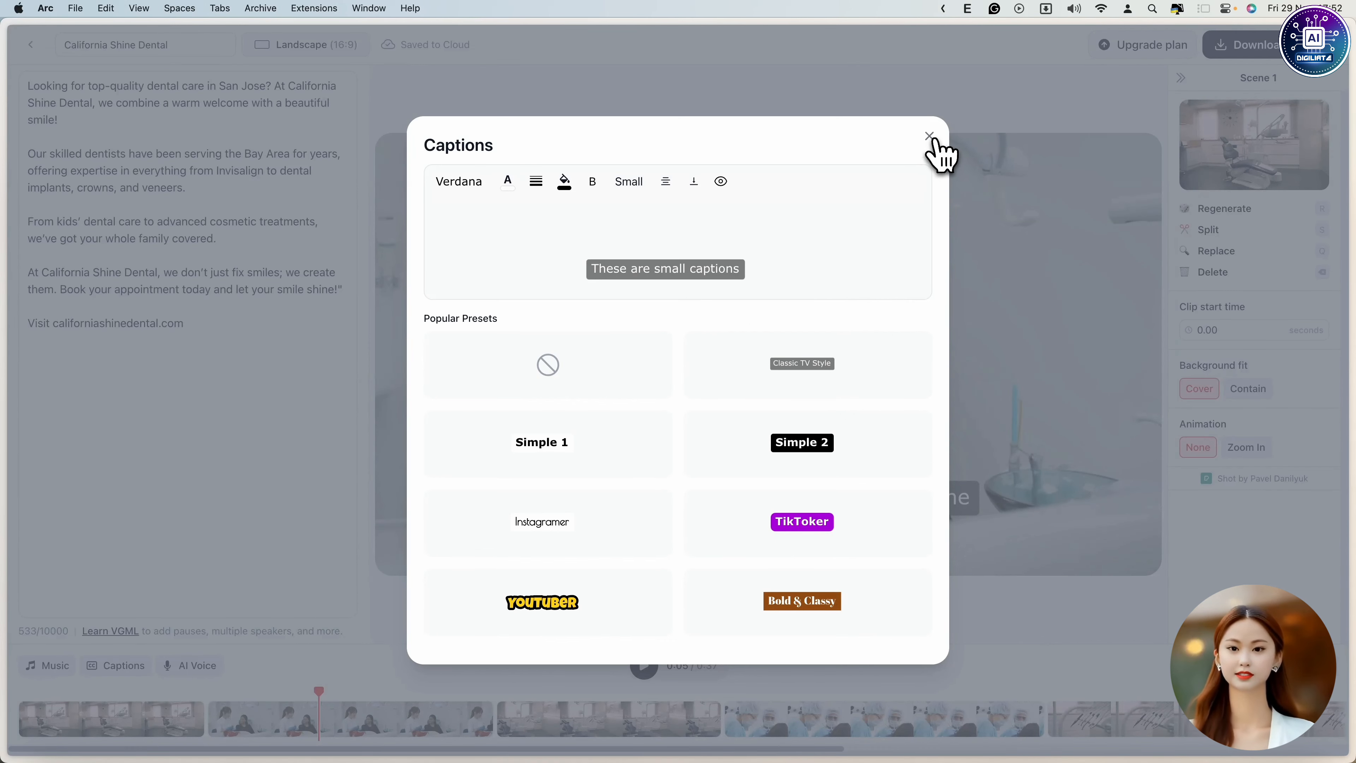
click(929, 136)
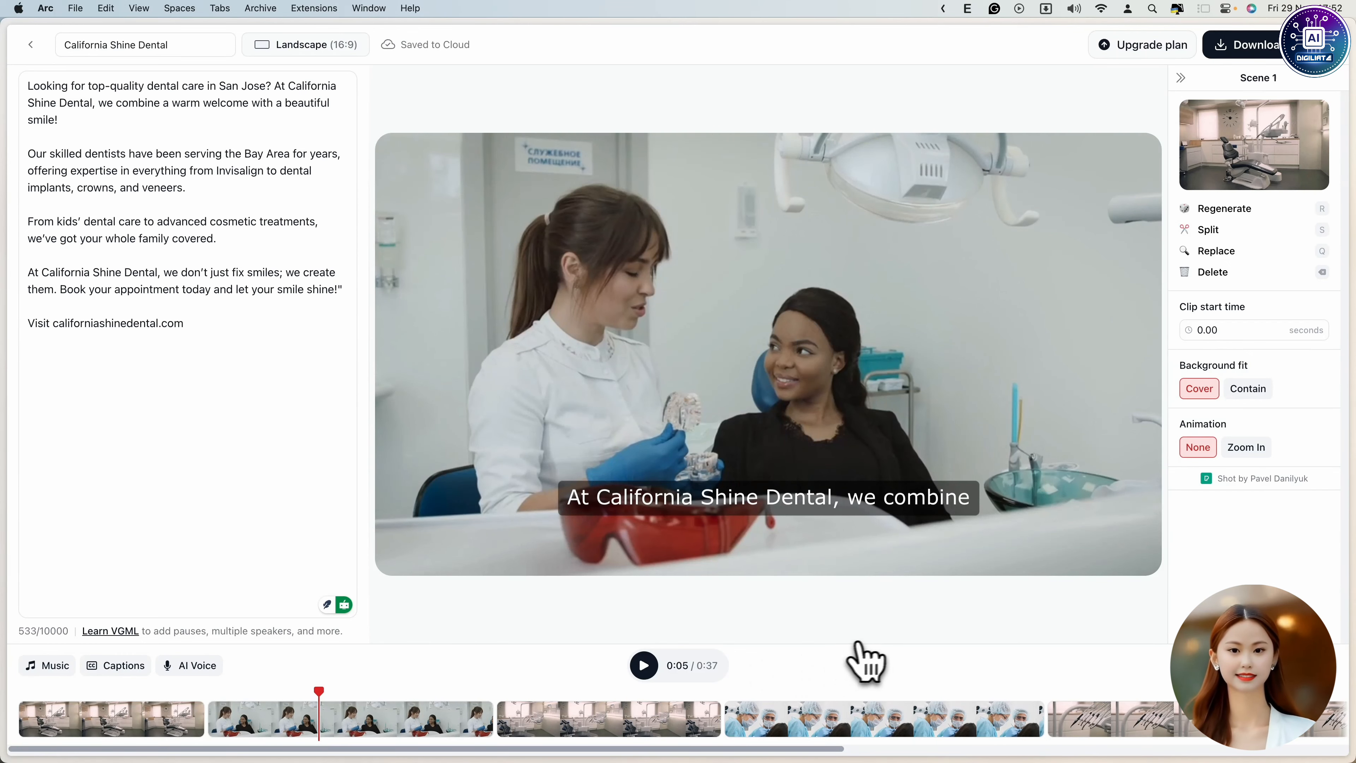
Play part of the captioned video, apply the Zoom In animation to scene 1 and resume playback
click(644, 665)
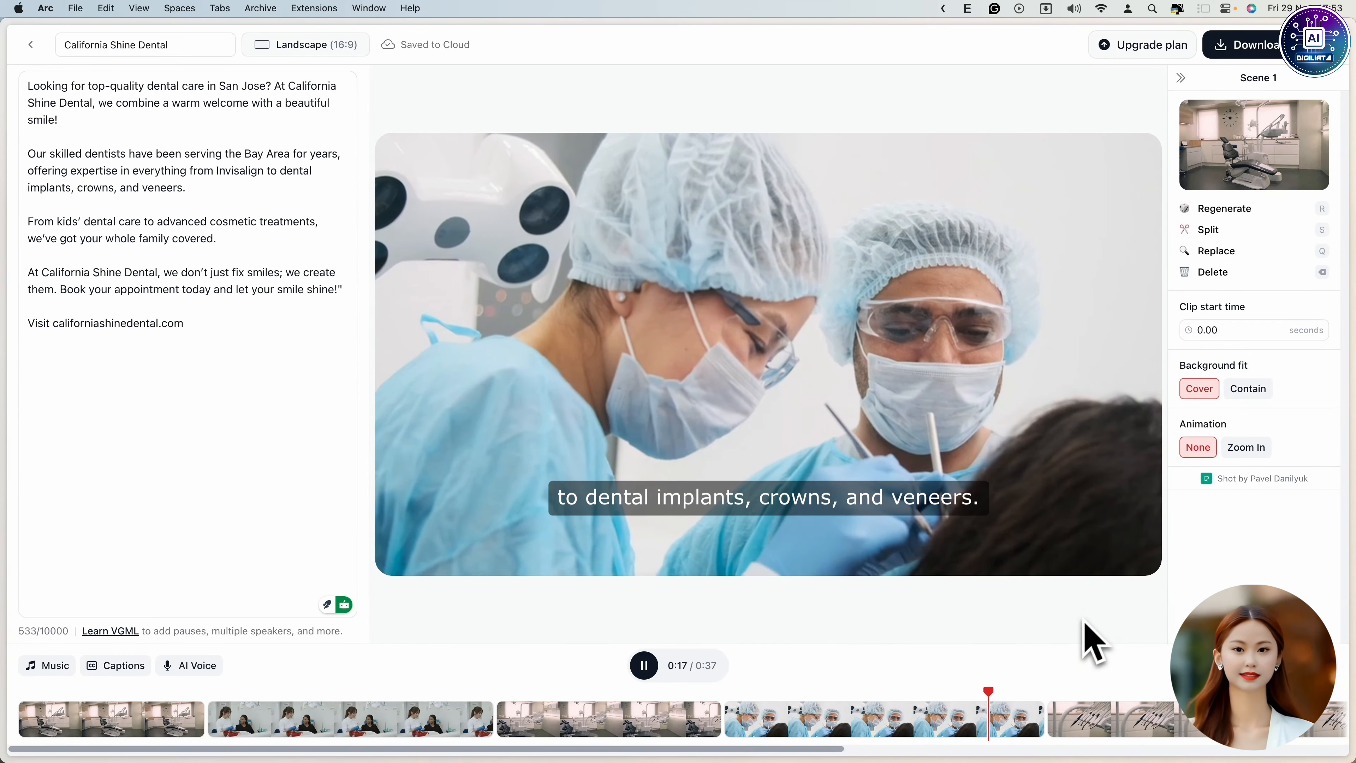
click(644, 665)
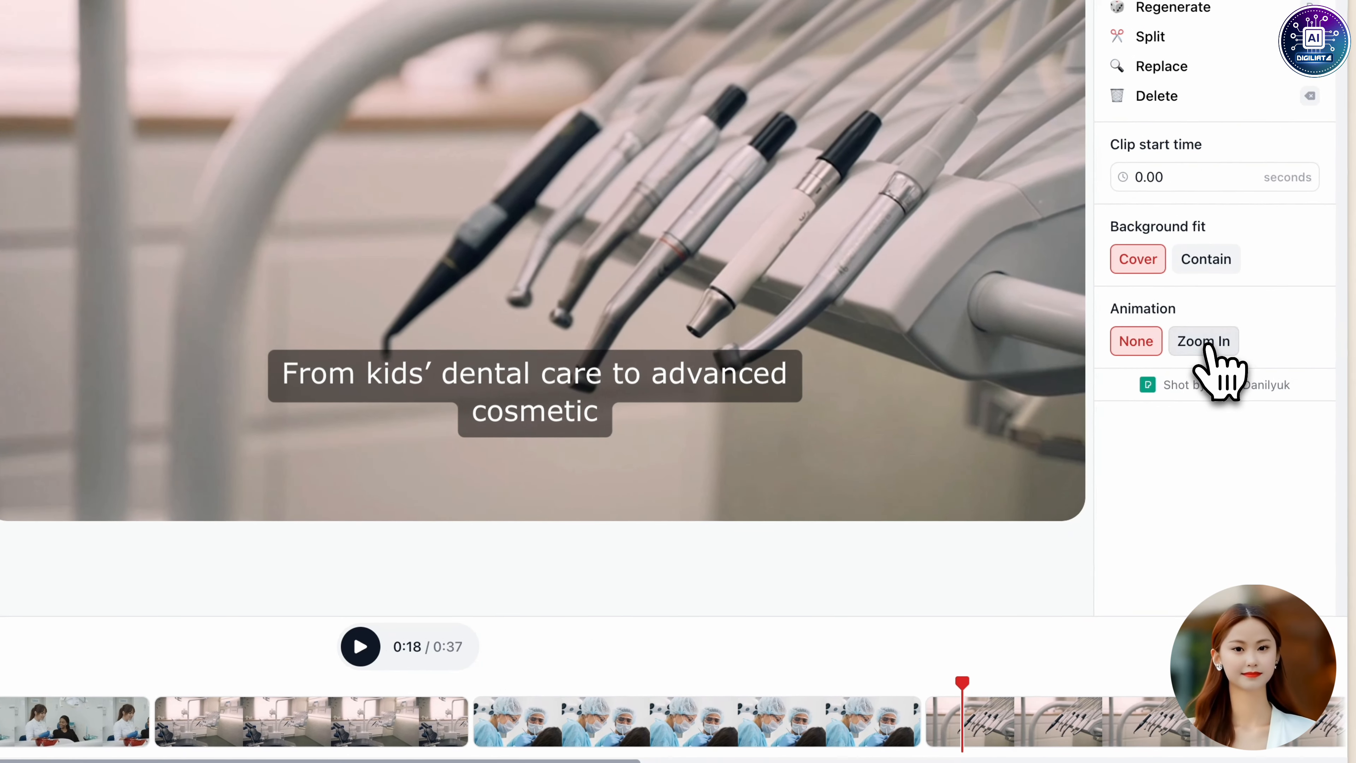
click(1302, 327)
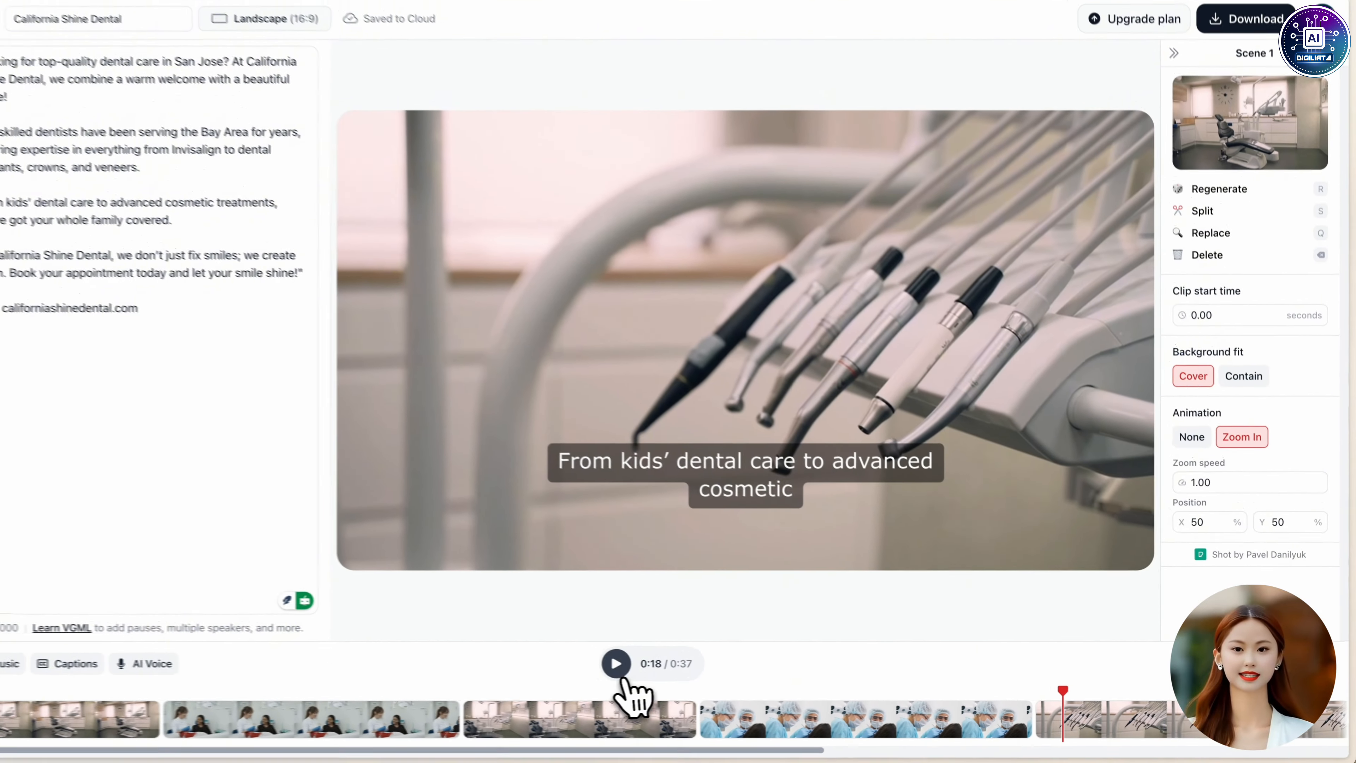
click(412, 650)
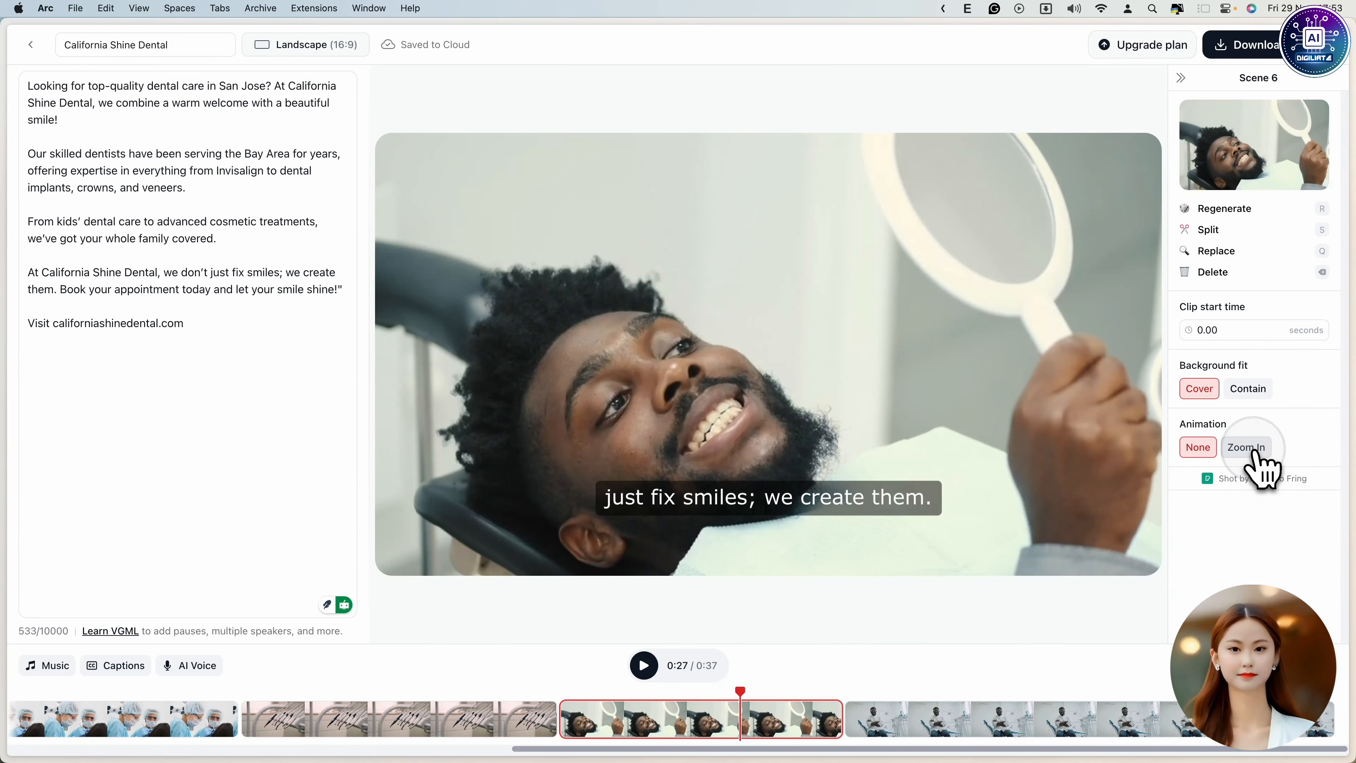
Apply the Zoom In animation to scene 6, the patient holding a mirror, and play back the scene
click(1246, 447)
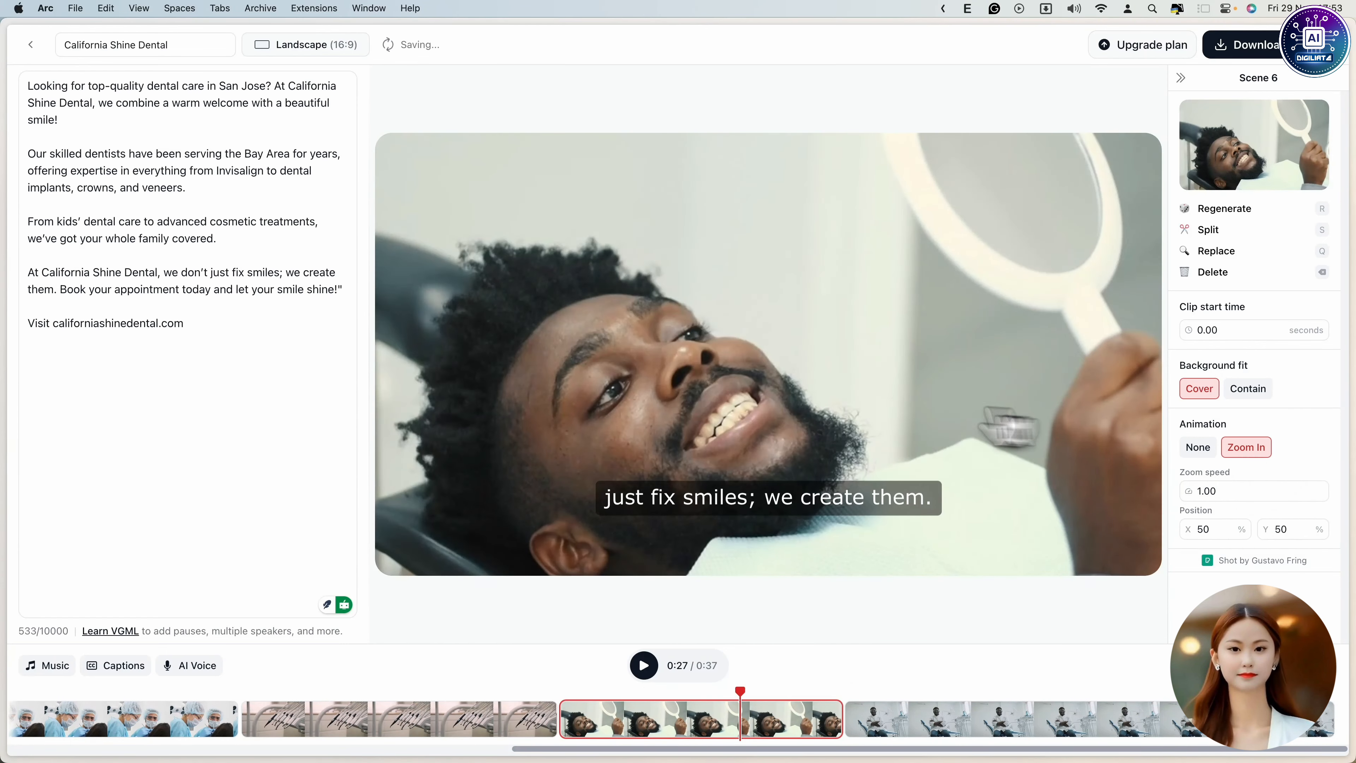
click(604, 708)
key(space)
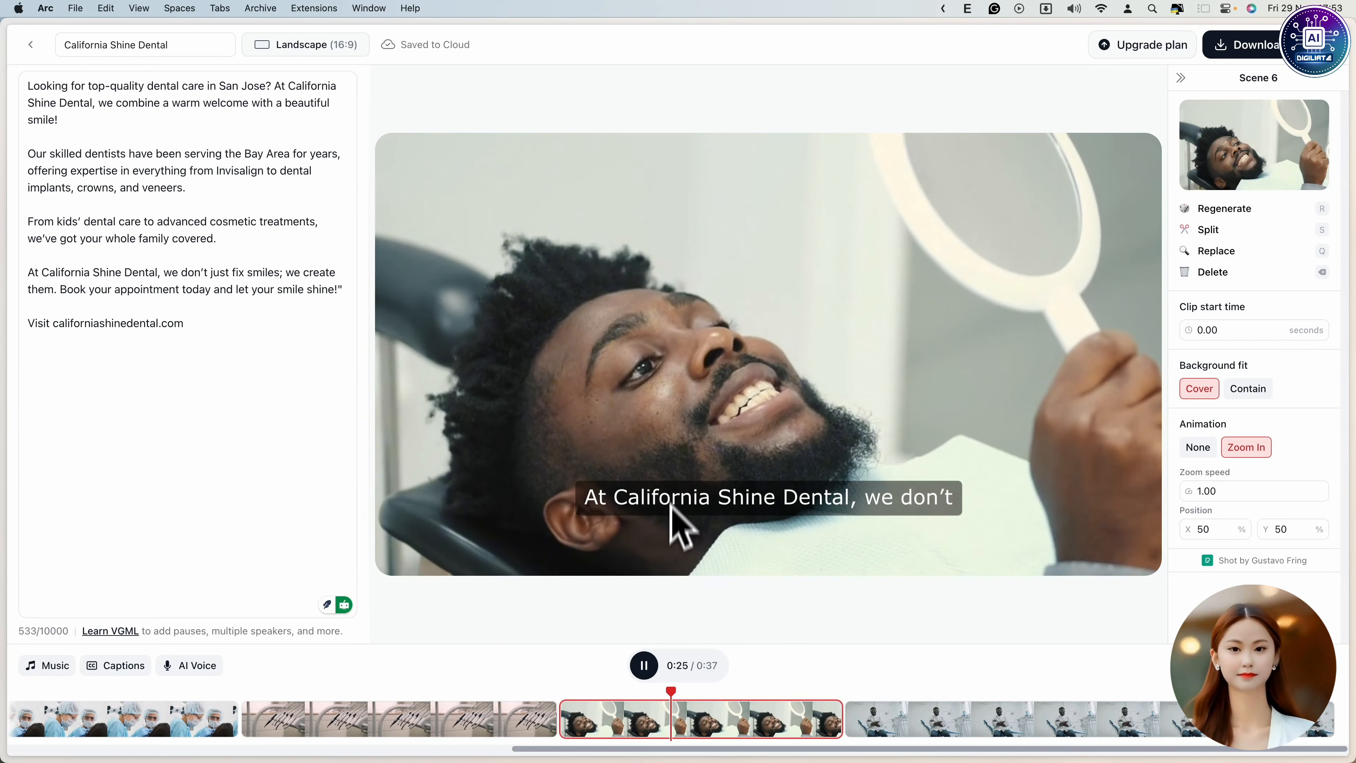
click(644, 666)
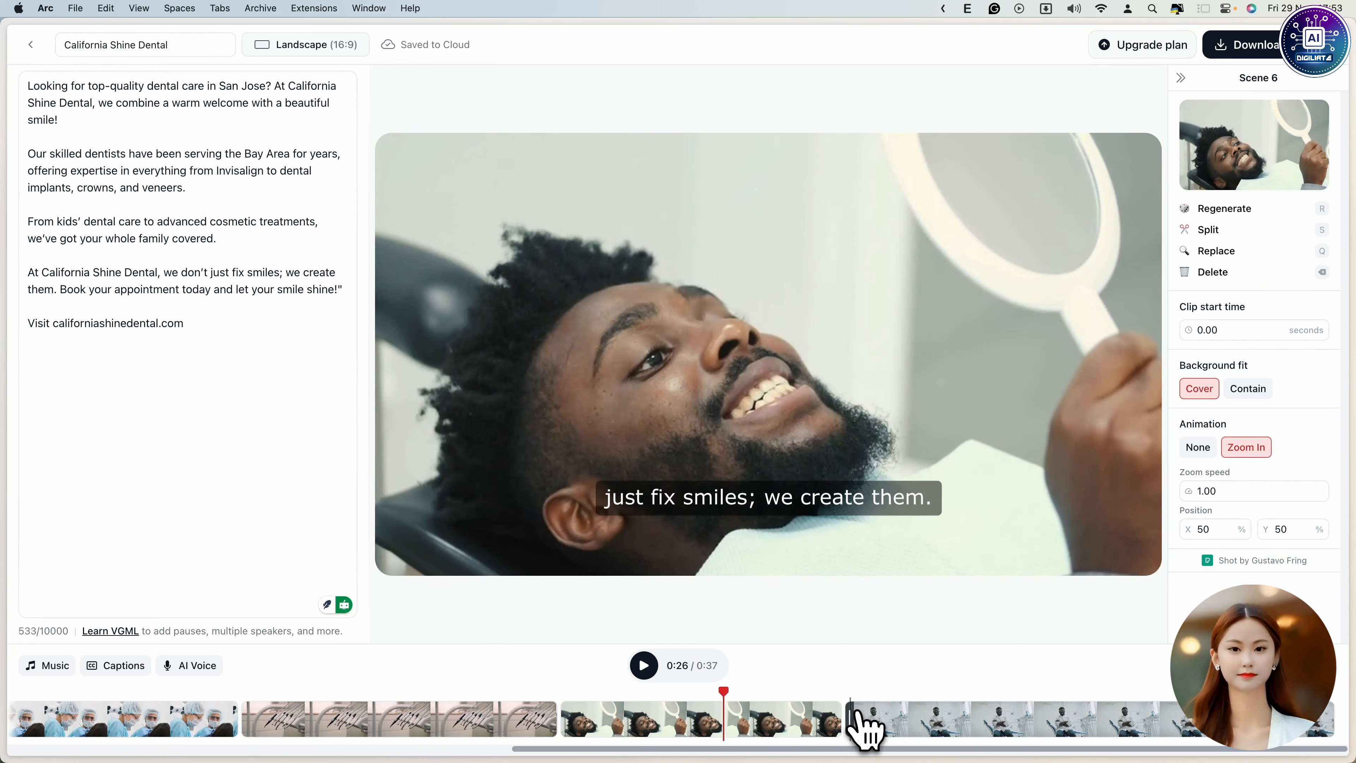
Apply the Zoom In animation to scene 7, the dentist with crossed arms, and play it back
click(865, 724)
click(643, 667)
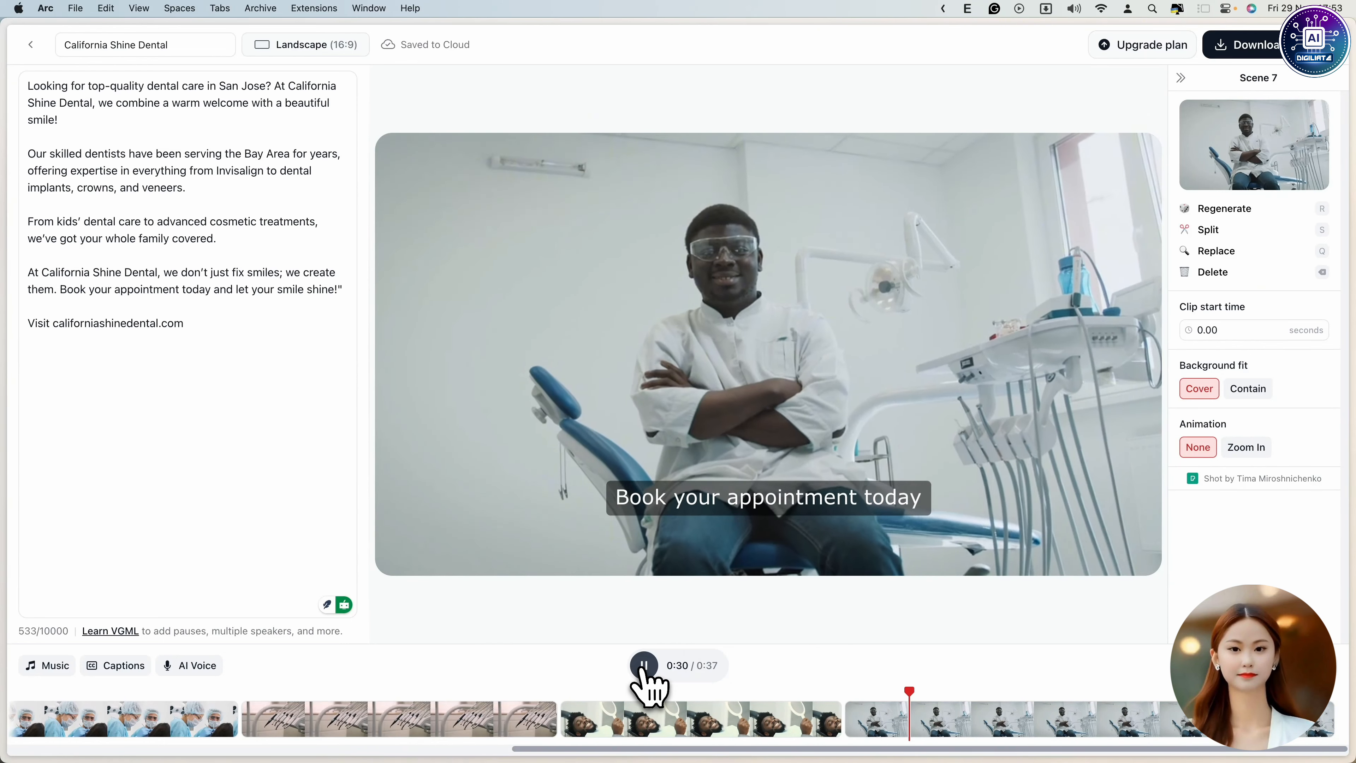
click(643, 667)
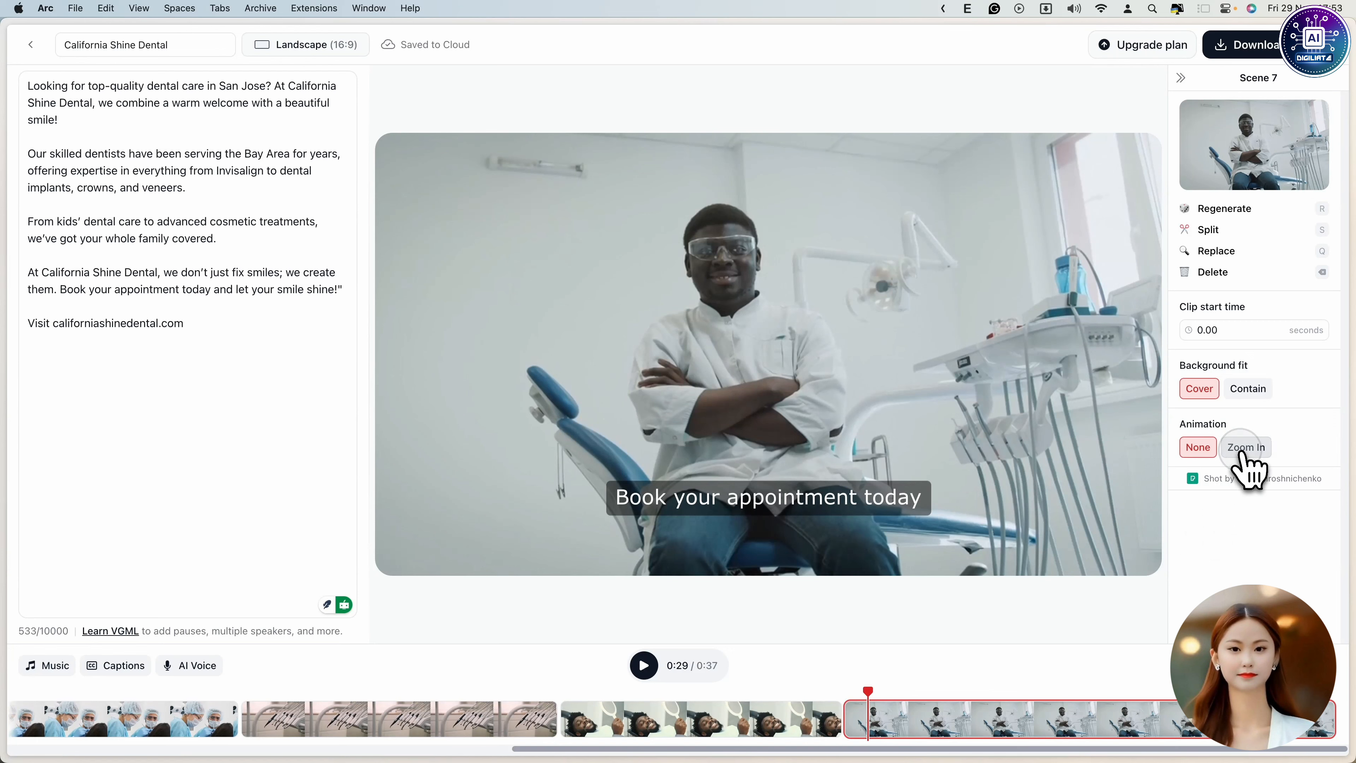
click(1244, 451)
click(644, 666)
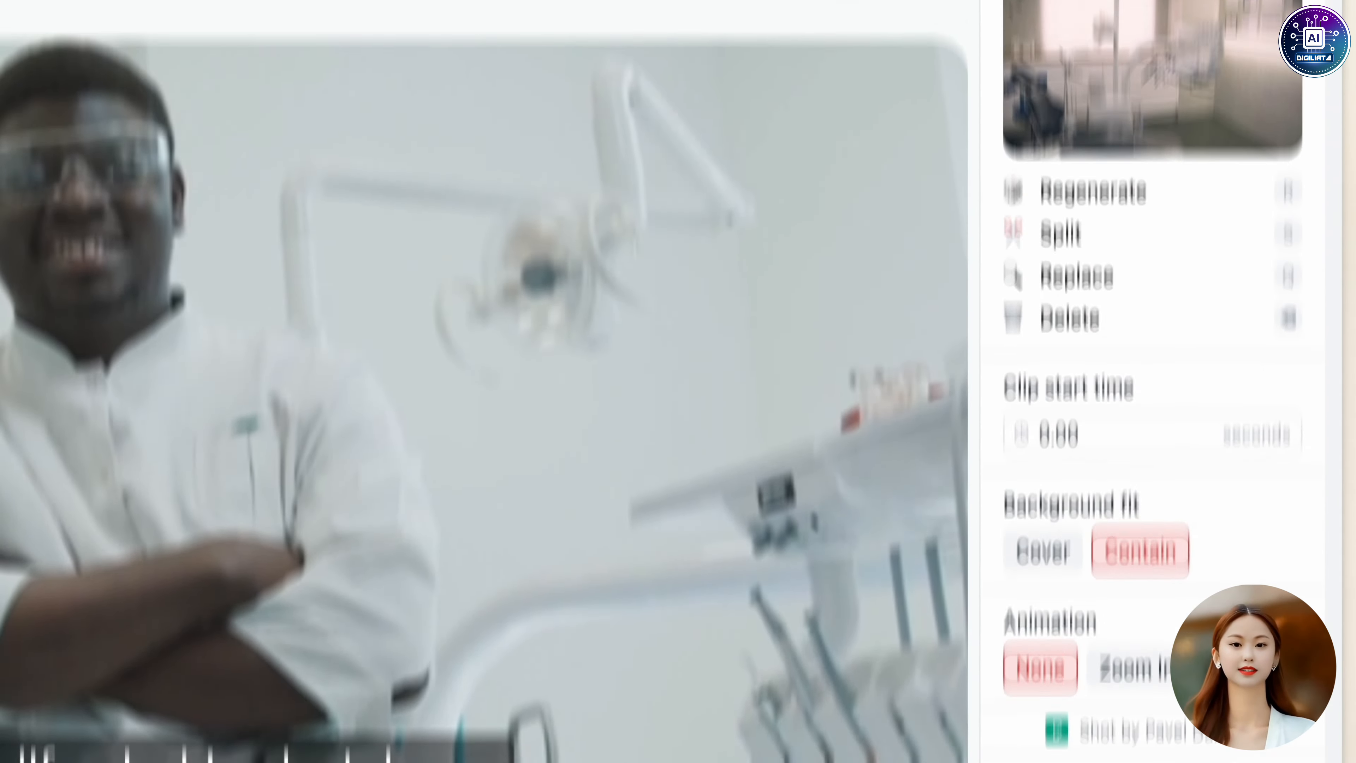
Open the video's download settings, try the 4K and 720p resolutions, and select 480p
click(1157, 81)
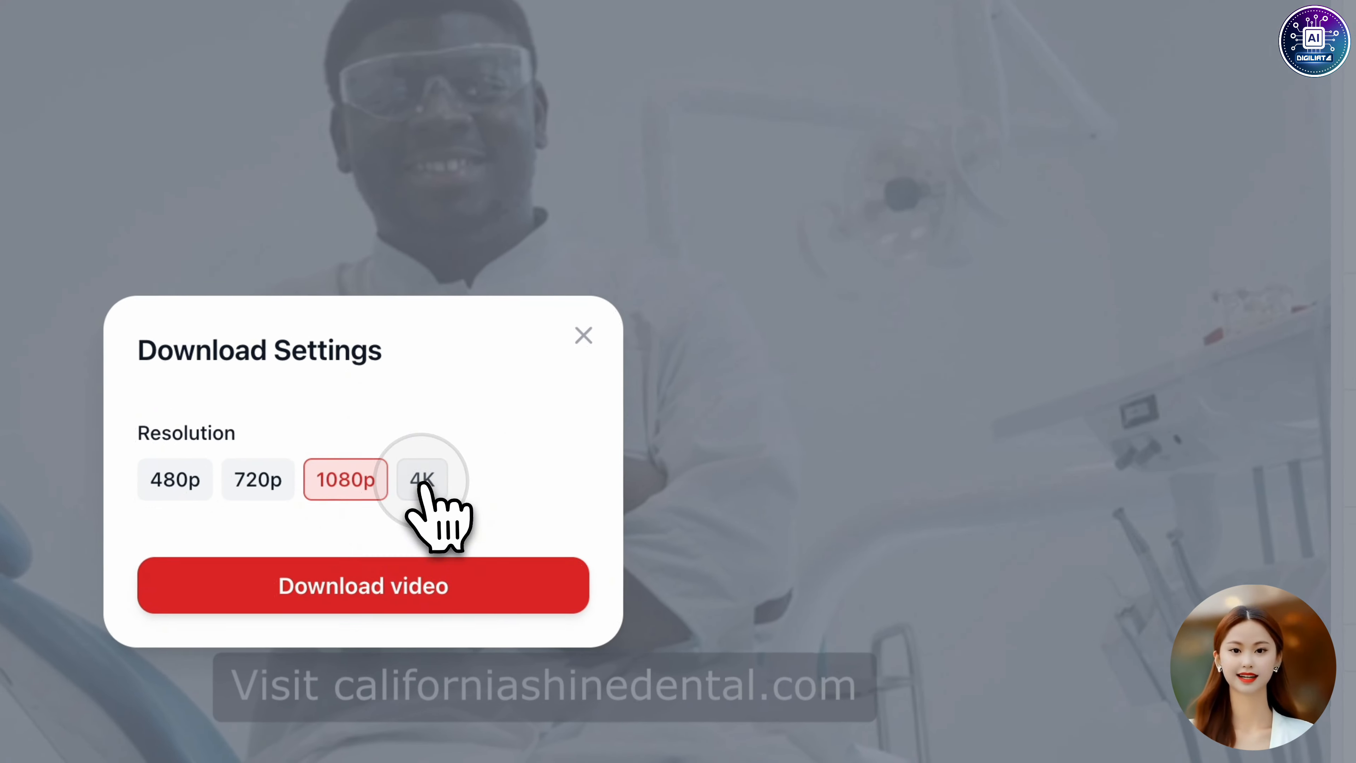
click(421, 480)
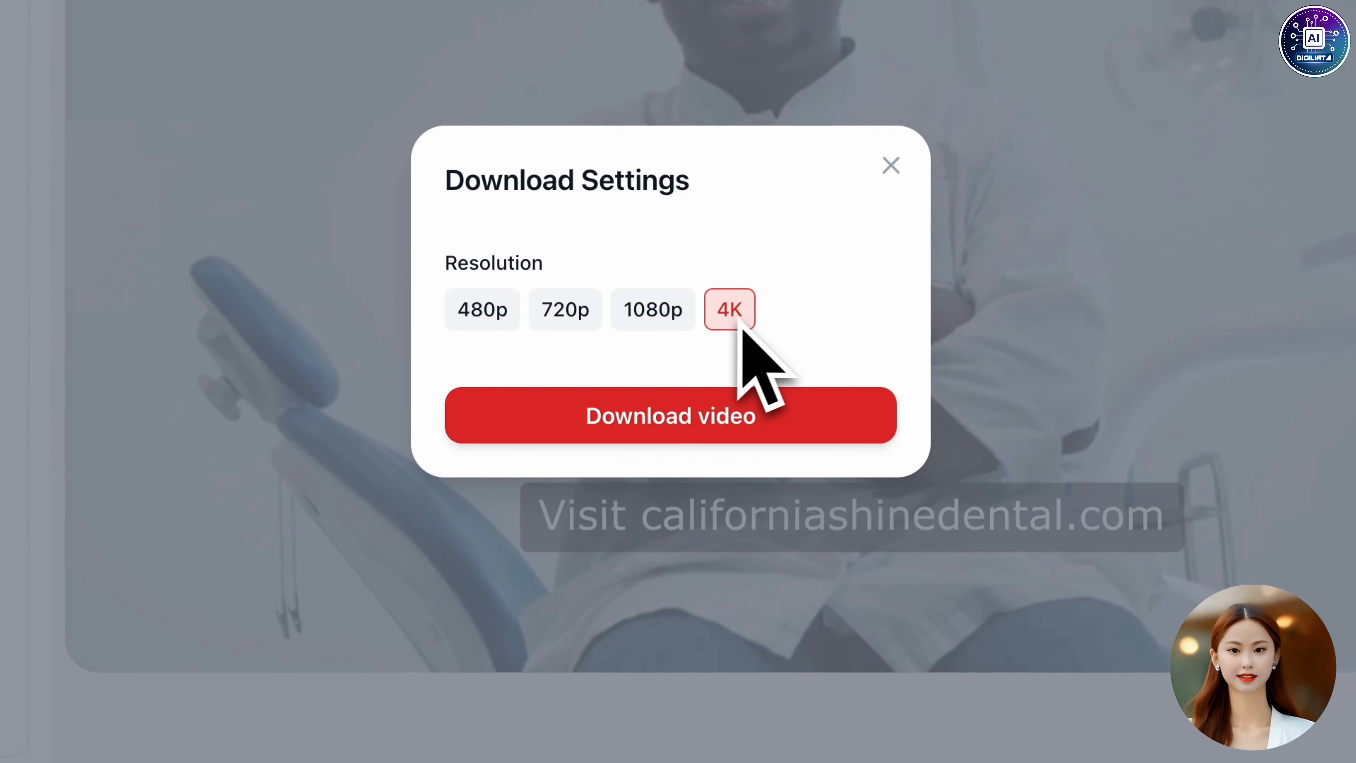
click(510, 324)
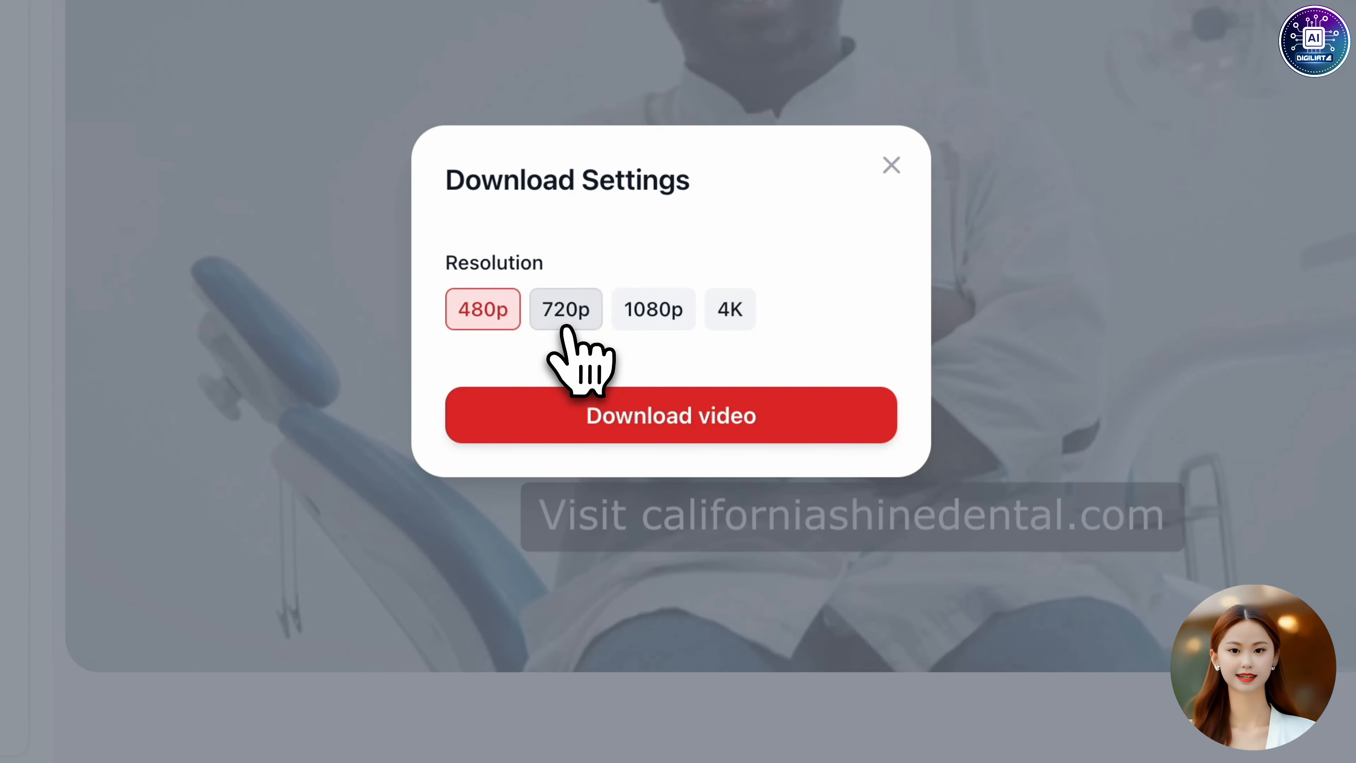
click(566, 321)
click(515, 327)
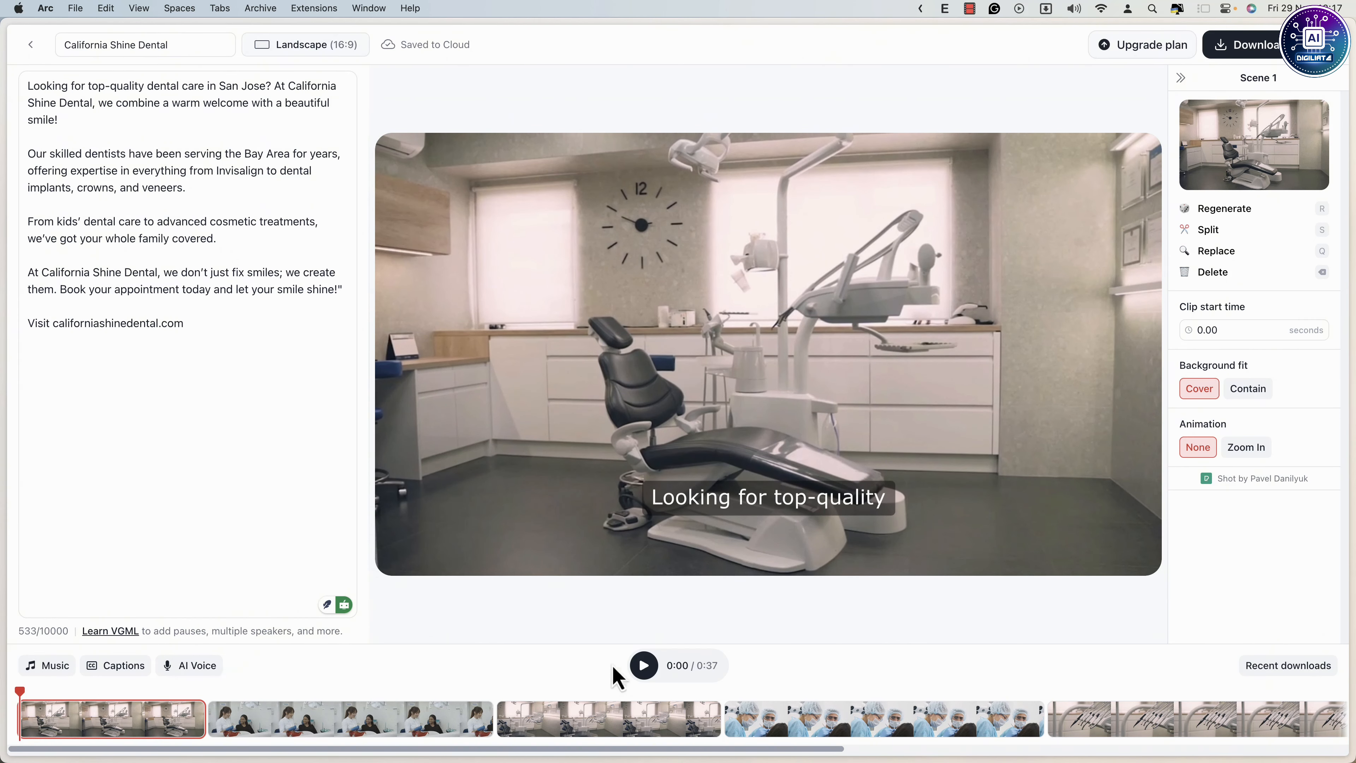
Play the California Shine Dental video from the beginning
click(646, 669)
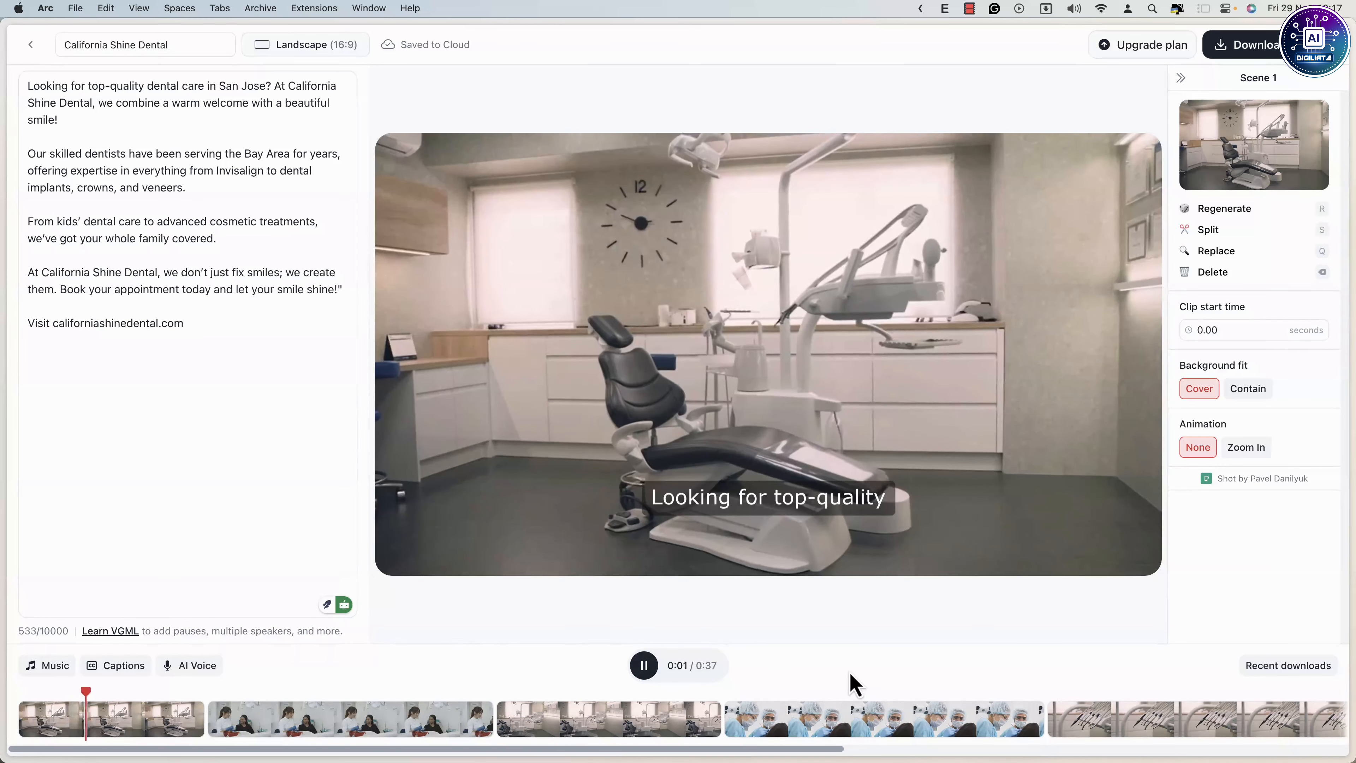